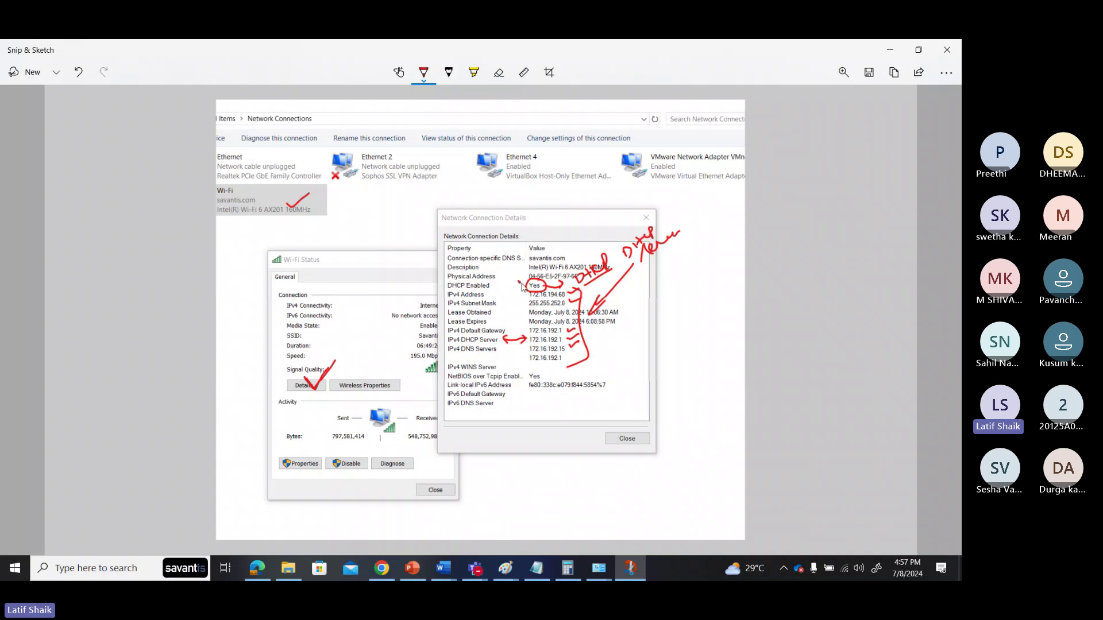
Circle DHCP Enabled 'Yes' in red ink and mark the Default Gateway and DHCP Server rows
{"action": "left_click_drag", "start_coordinate": [527, 277], "coordinate": [518, 284]}
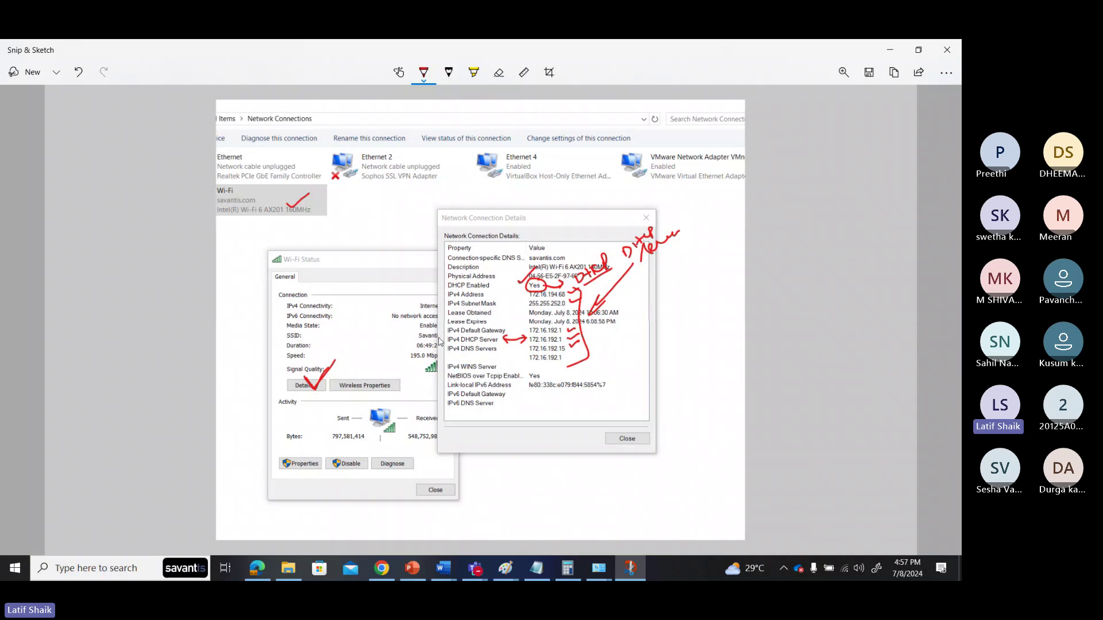
{"action": "left_click_drag", "start_coordinate": [438, 340], "coordinate": [463, 331]}
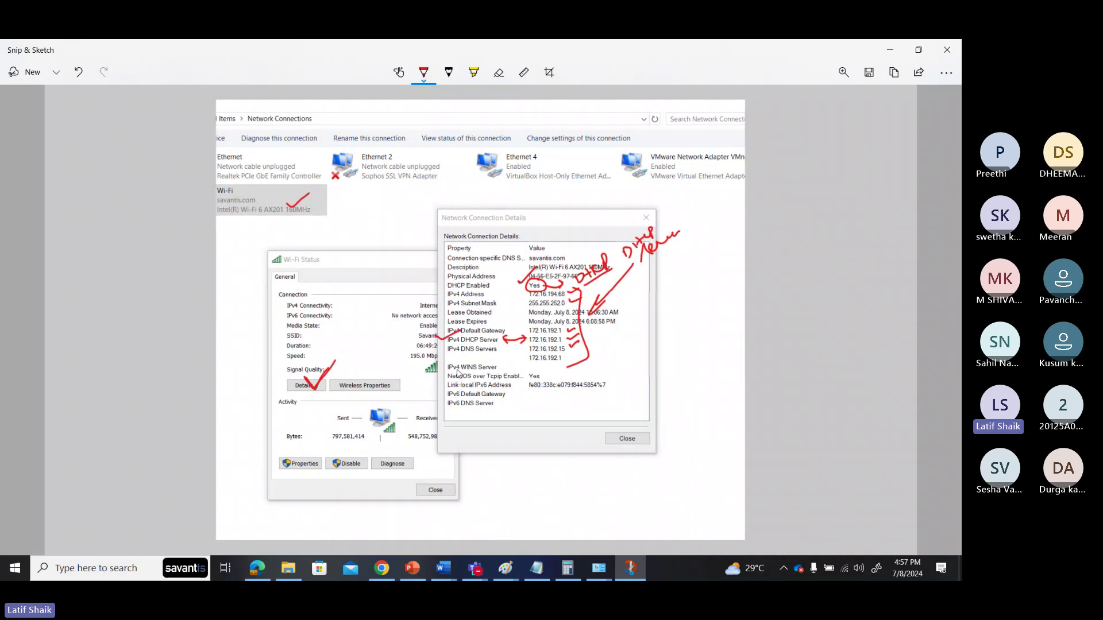
{"action": "left_click_drag", "start_coordinate": [616, 302], "coordinate": [616, 333]}
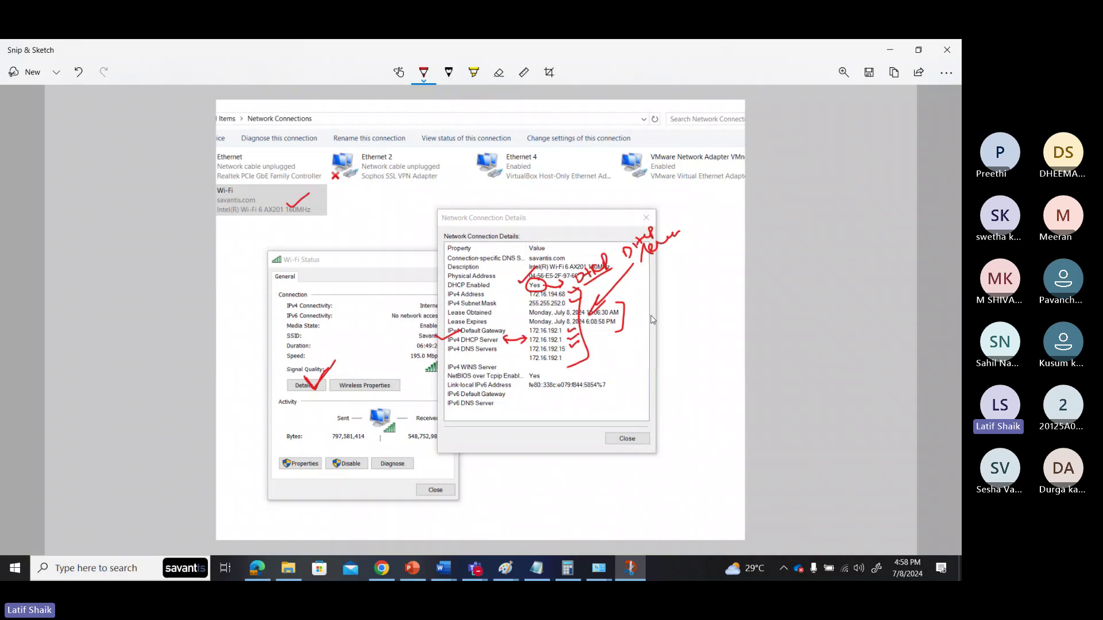
Minimize Snip & Sketch and close the network connection details and Wi-Fi status windows
{"action": "left_click", "coordinate": [888, 46]}
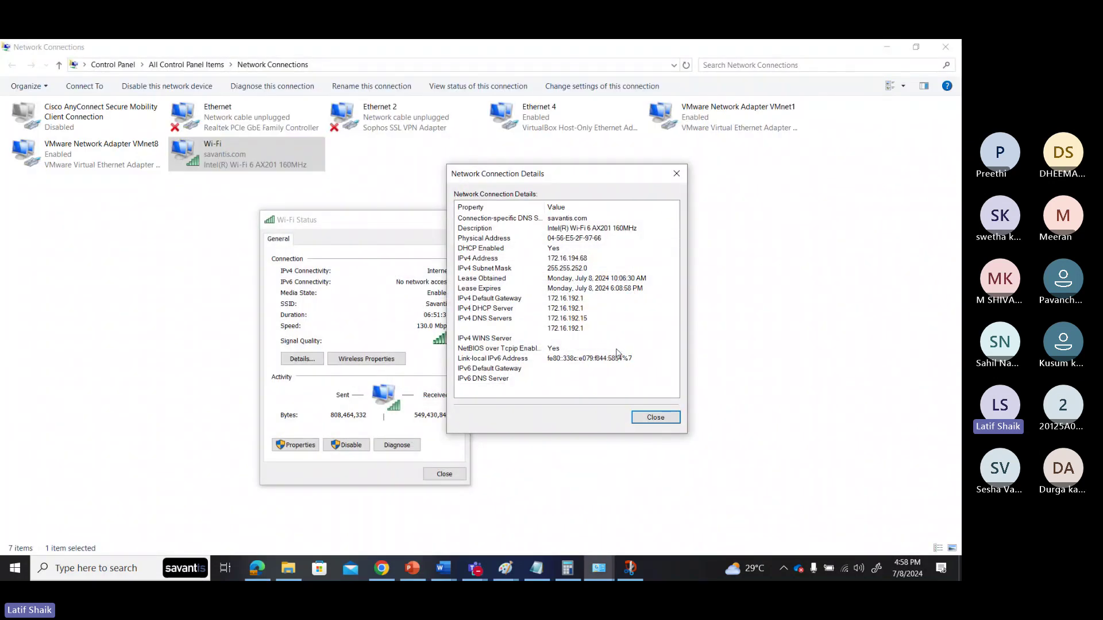
{"action": "left_click", "coordinate": [655, 417]}
{"action": "left_click", "coordinate": [444, 474]}
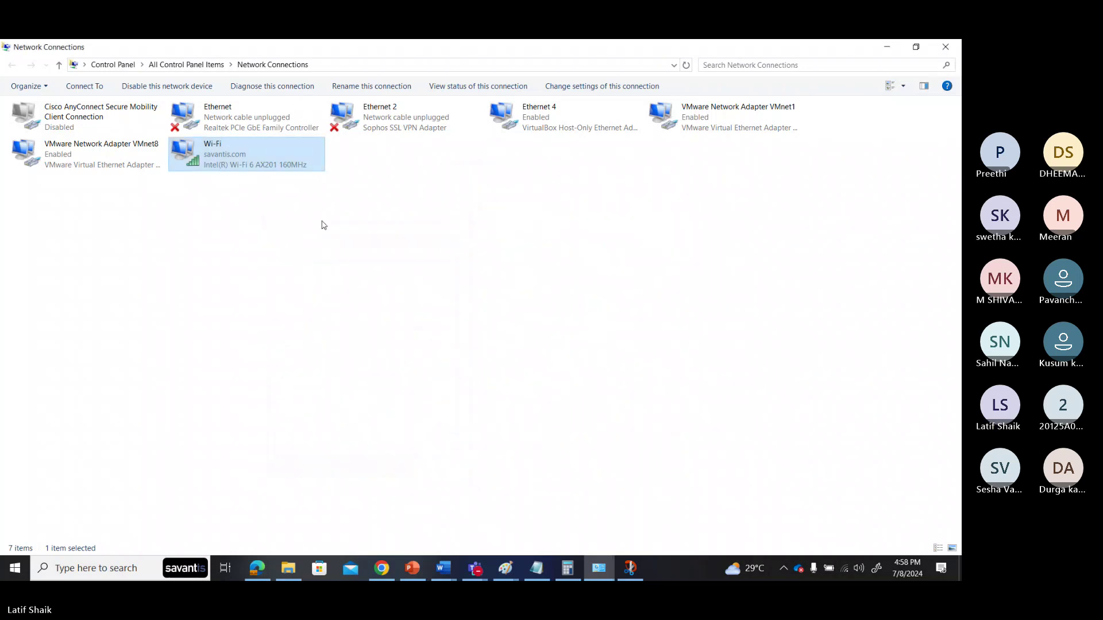
Open the Wi-Fi adapter's TCP/IPv4 properties showing automatically obtained IP address and DNS server
{"action": "double_click", "coordinate": [289, 158]}
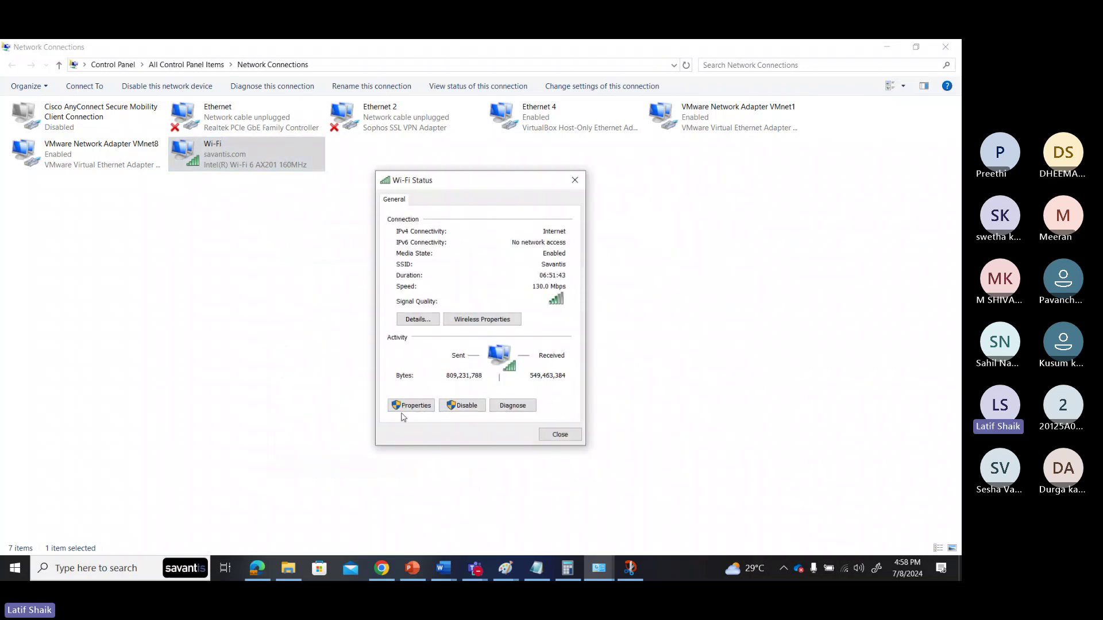
{"action": "left_click_drag", "start_coordinate": [470, 192], "coordinate": [241, 203]}
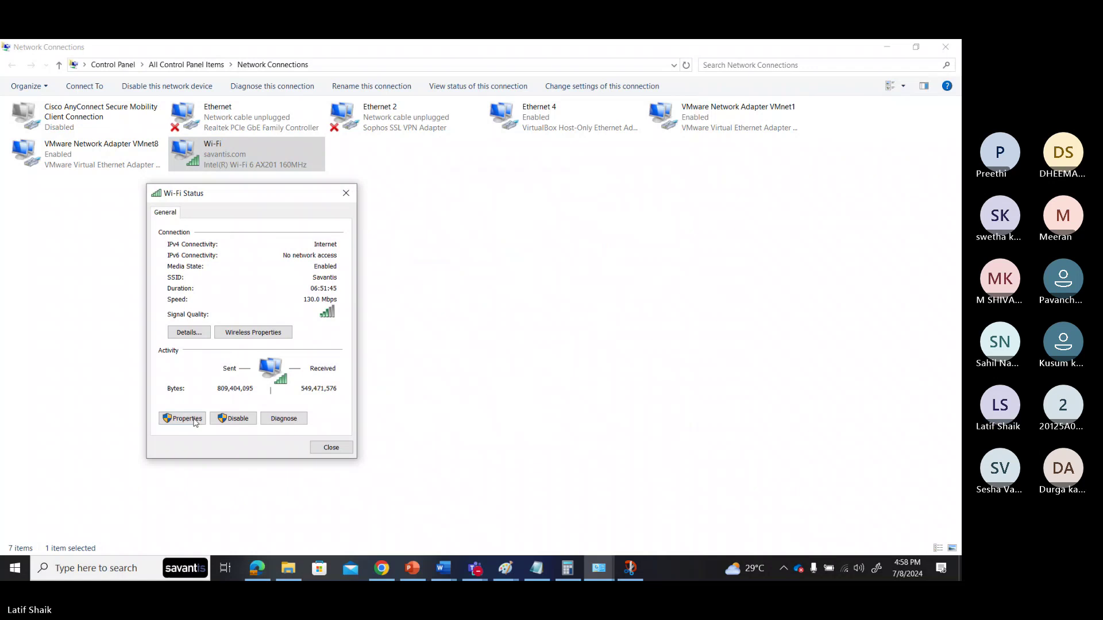
{"action": "left_click", "coordinate": [194, 419]}
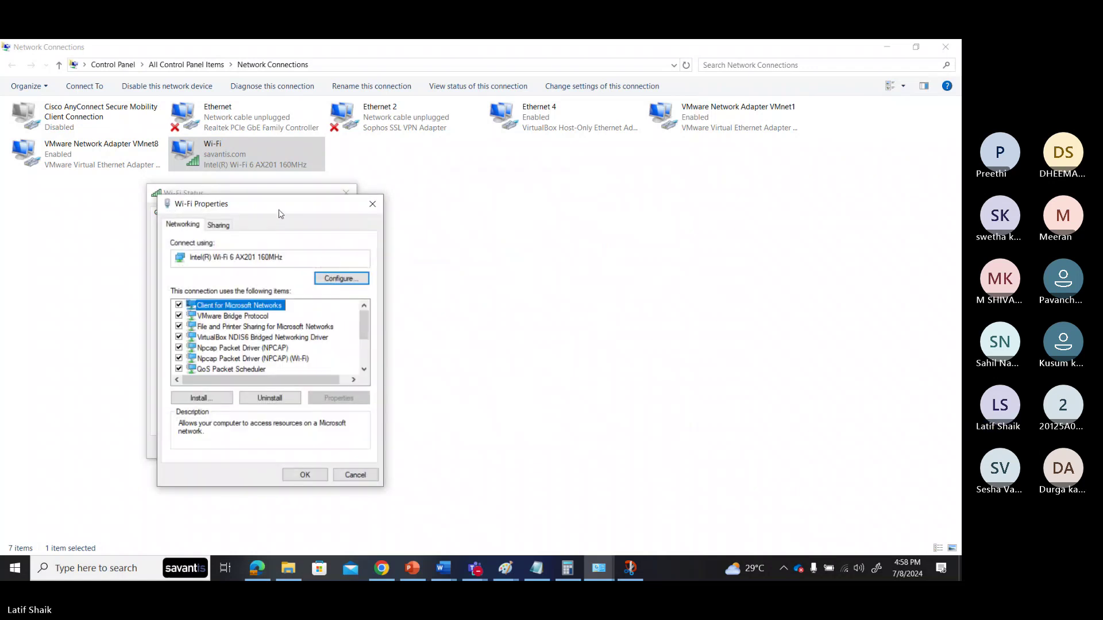
{"action": "left_click_drag", "start_coordinate": [279, 210], "coordinate": [461, 165]}
{"action": "scroll", "coordinate": [464, 299], "scroll_direction": "down", "scroll_amount": 2}
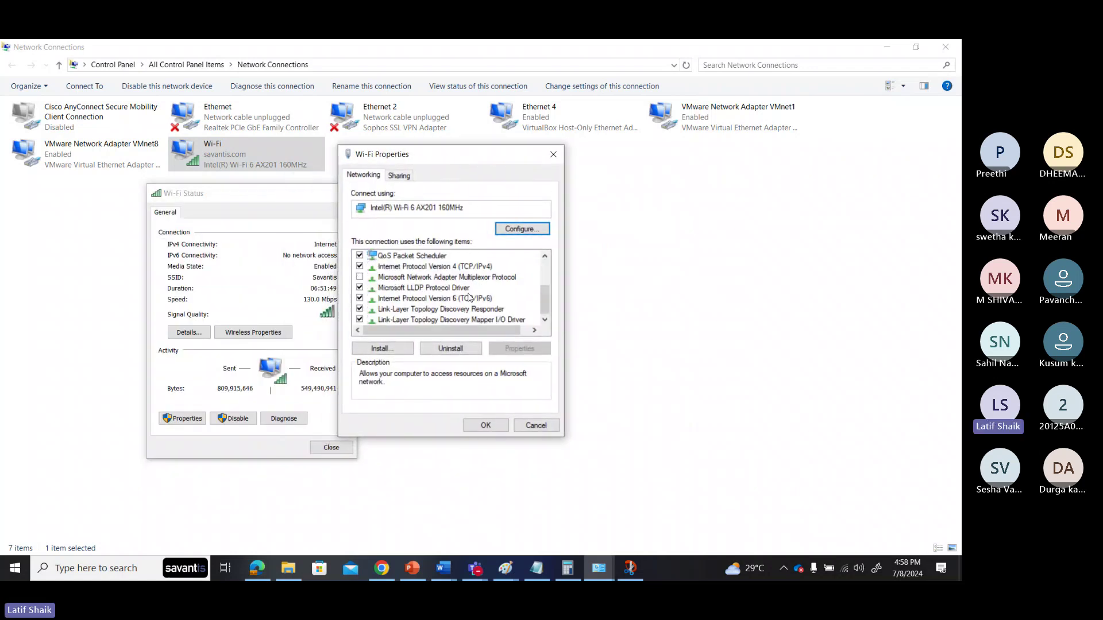
{"action": "left_click", "coordinate": [481, 267]}
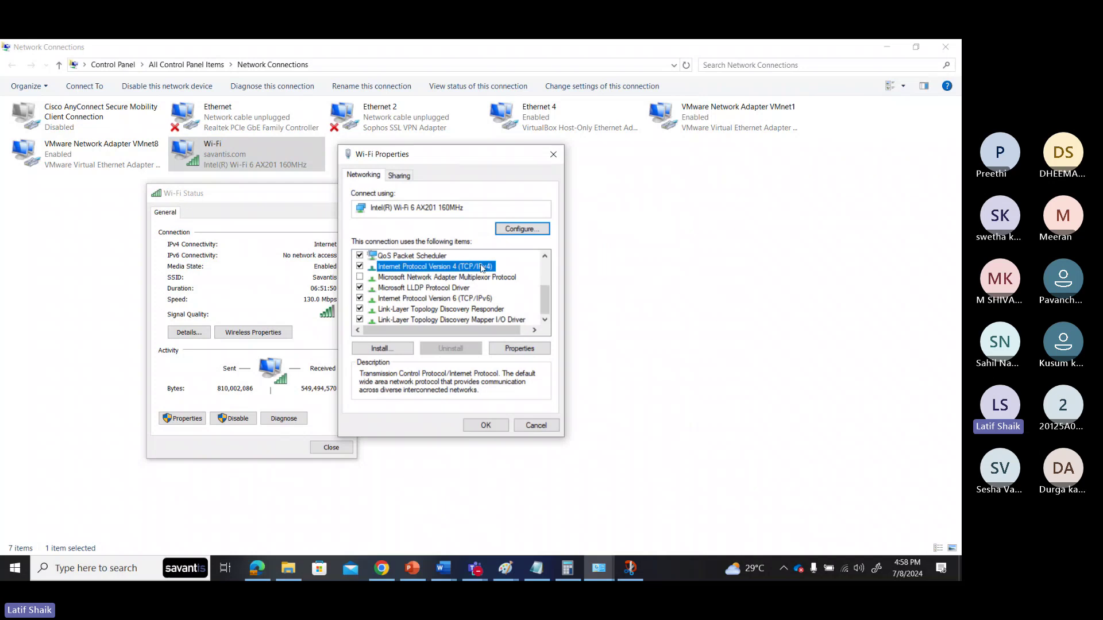
{"action": "left_click", "coordinate": [519, 355]}
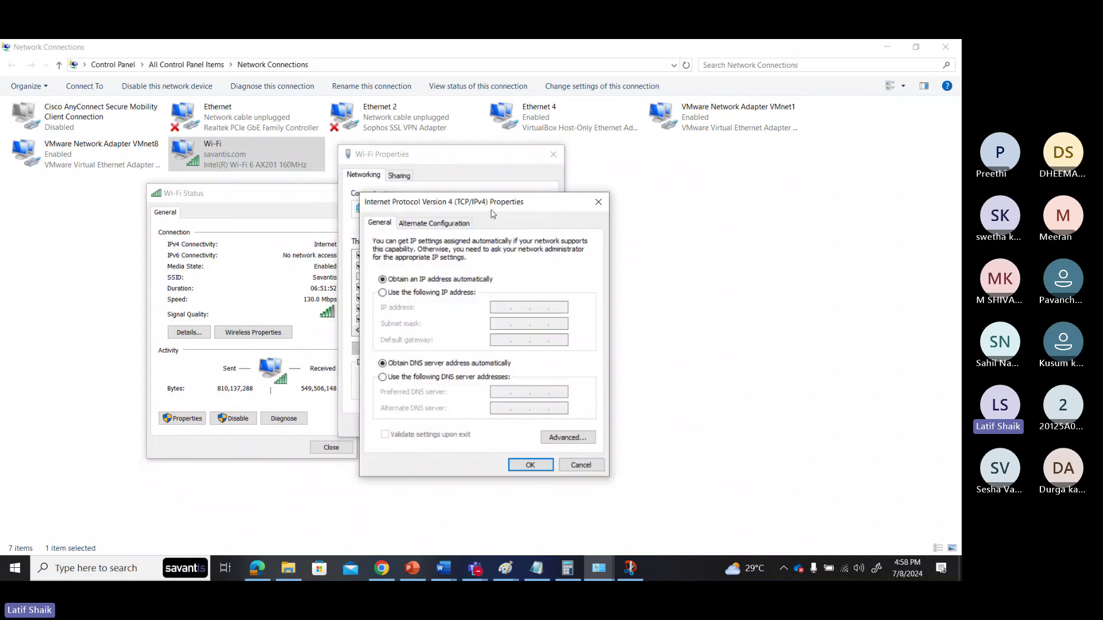
Move the TCP/IPv4 Properties dialog aside, then close it with OK, leaving automatic addressing unchanged
{"action": "left_click_drag", "start_coordinate": [495, 201], "coordinate": [687, 113]}
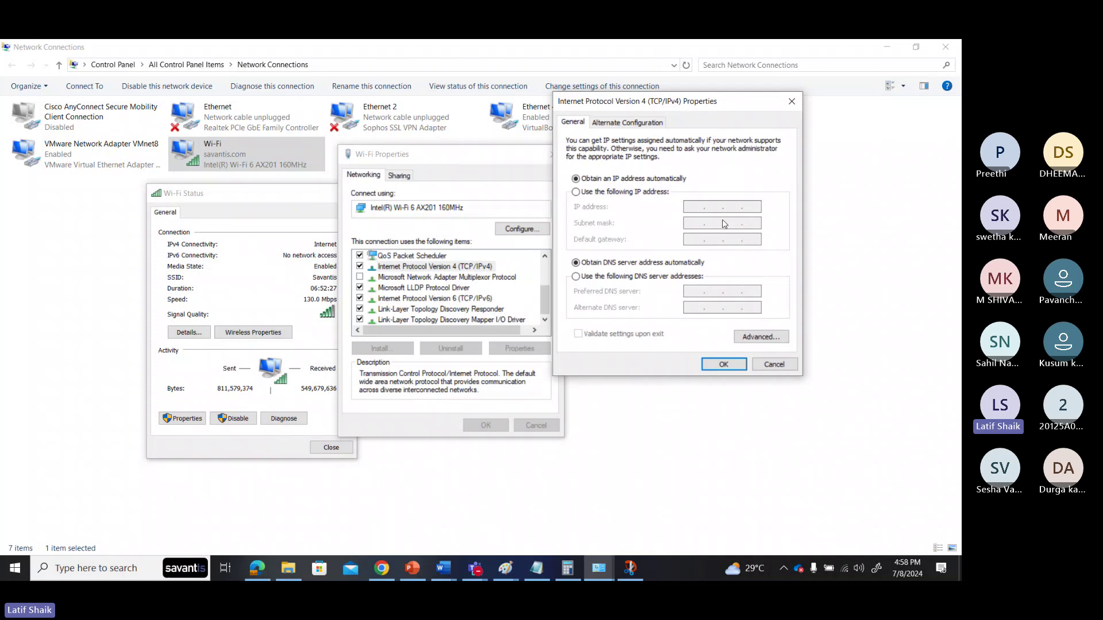
{"action": "left_click", "coordinate": [722, 364]}
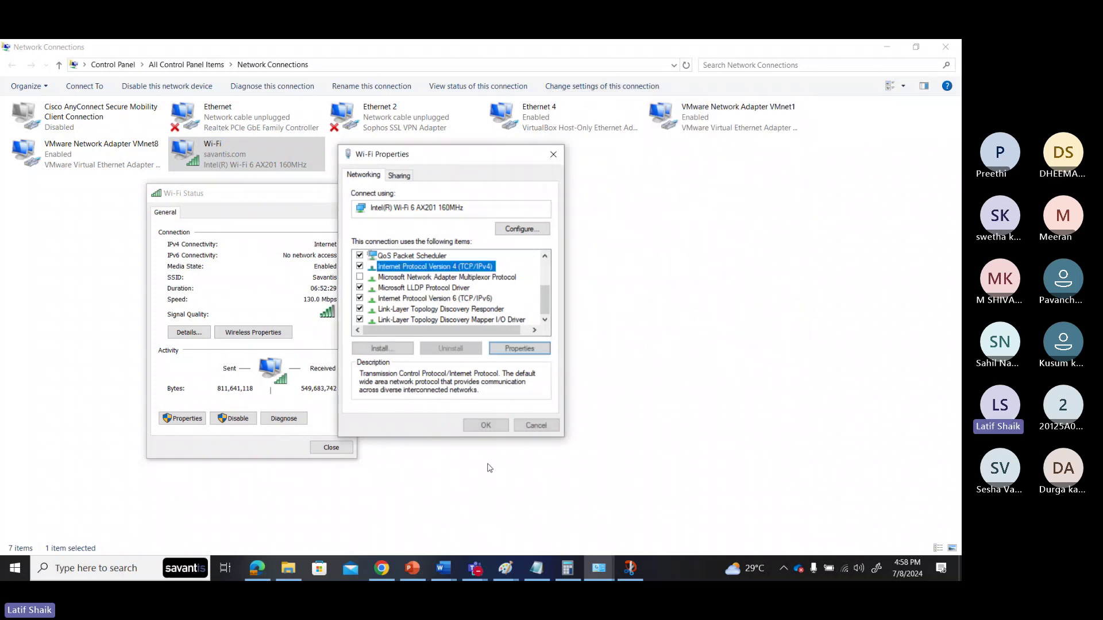
Close the Wi-Fi Properties and Status windows, then view the VMnet1 adapter's connection details
{"action": "left_click", "coordinate": [536, 425]}
{"action": "left_click", "coordinate": [328, 448]}
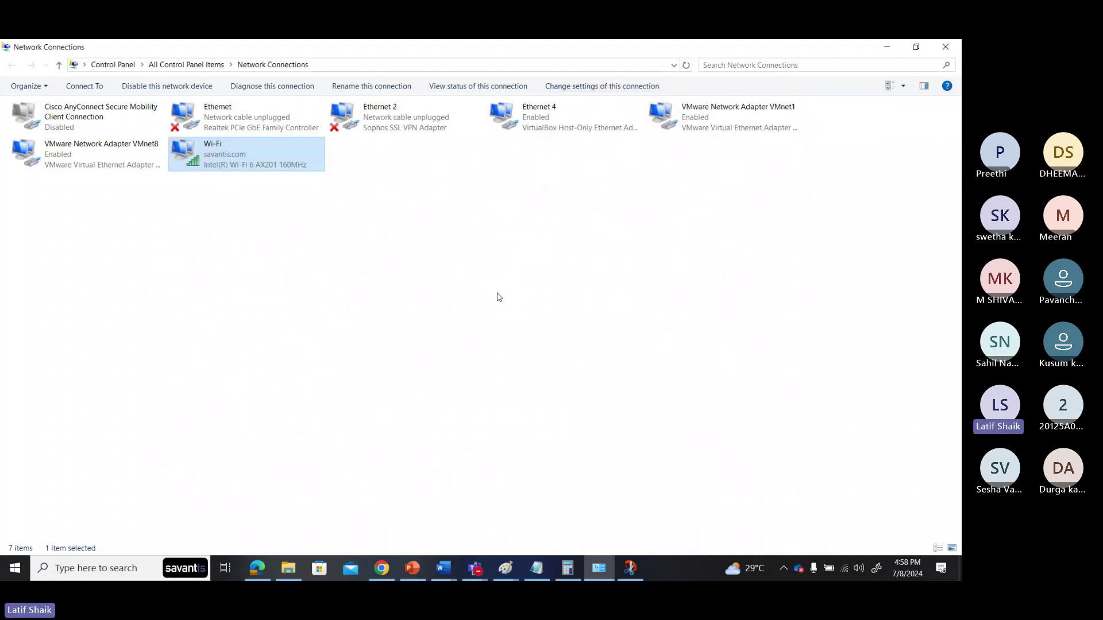
{"action": "double_click", "coordinate": [698, 129]}
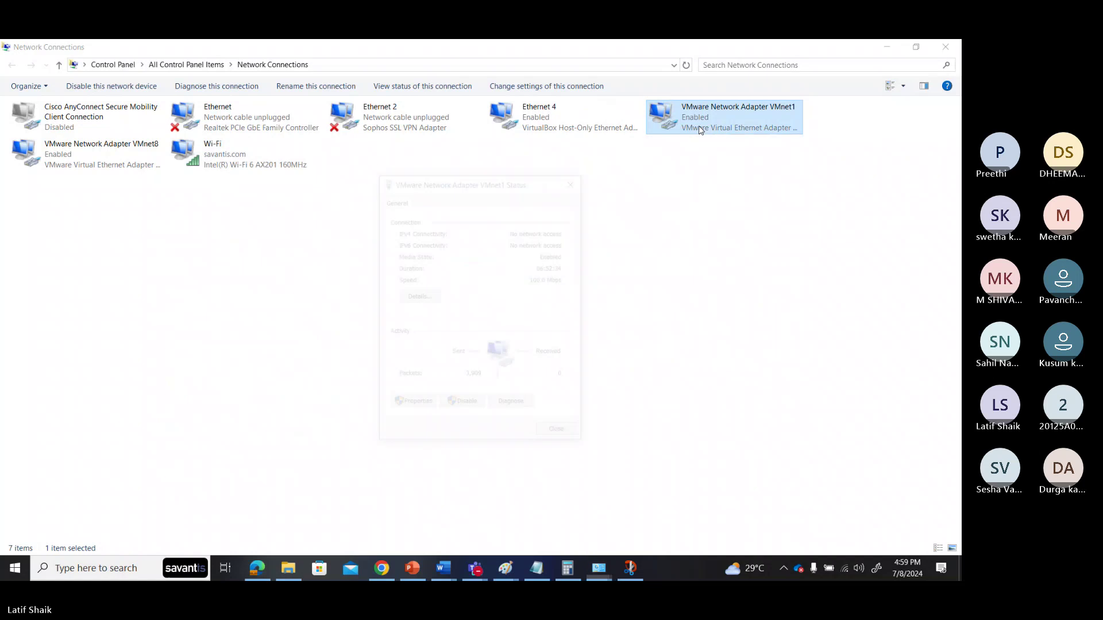
{"action": "left_click", "coordinate": [409, 297]}
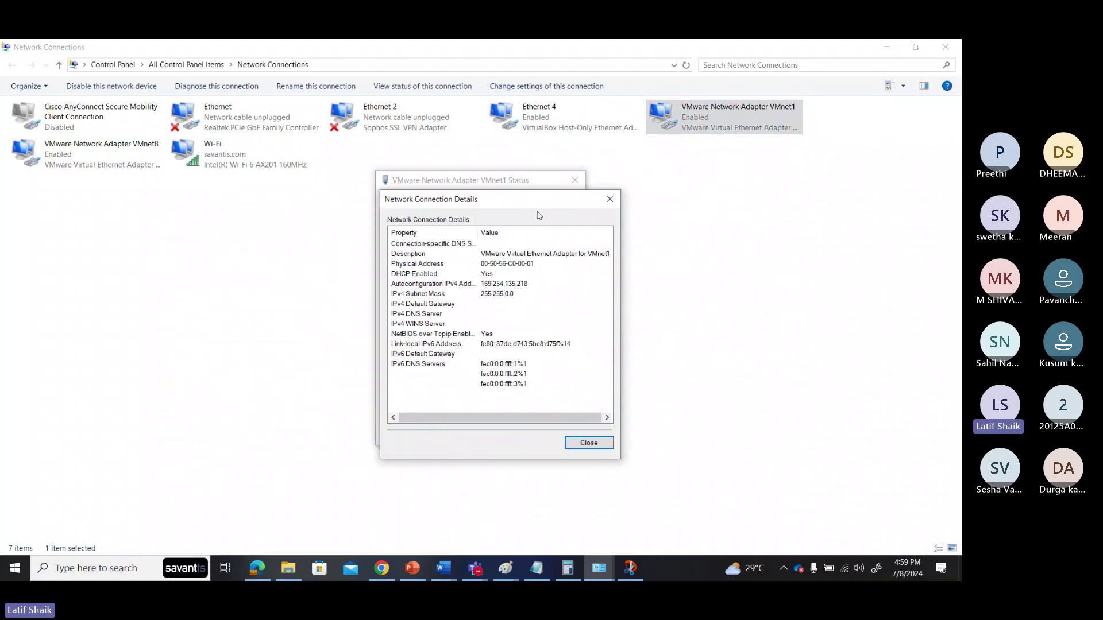
Close the VMnet1 dialogs and minimize Network Connections to reveal the Google Docs class notes
{"action": "left_click", "coordinate": [603, 201]}
{"action": "left_click", "coordinate": [575, 180]}
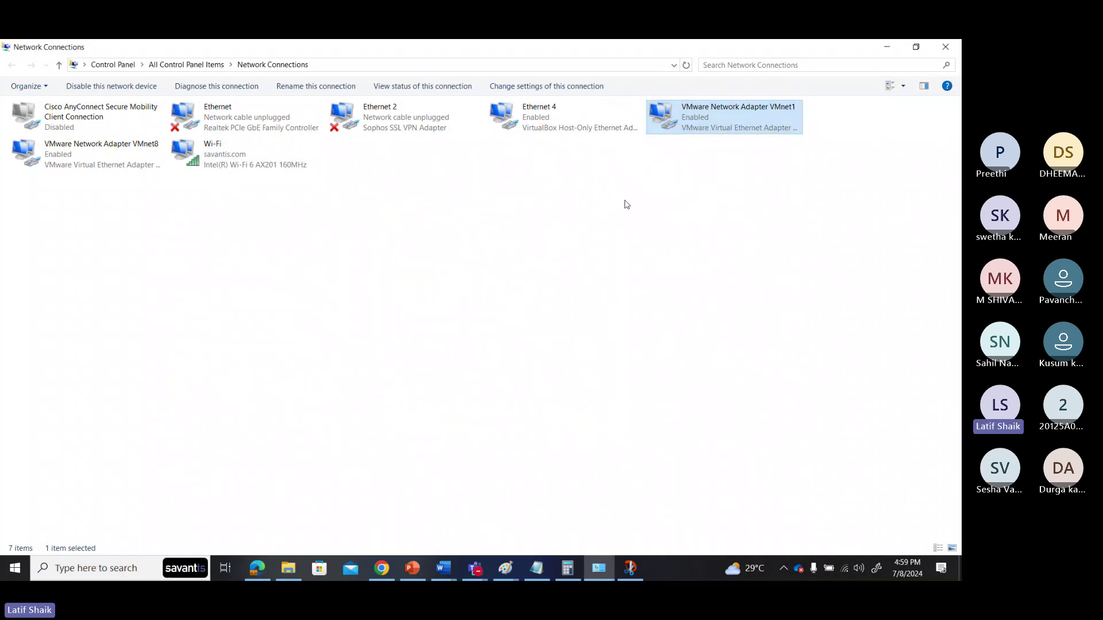
{"action": "left_click", "coordinate": [887, 46]}
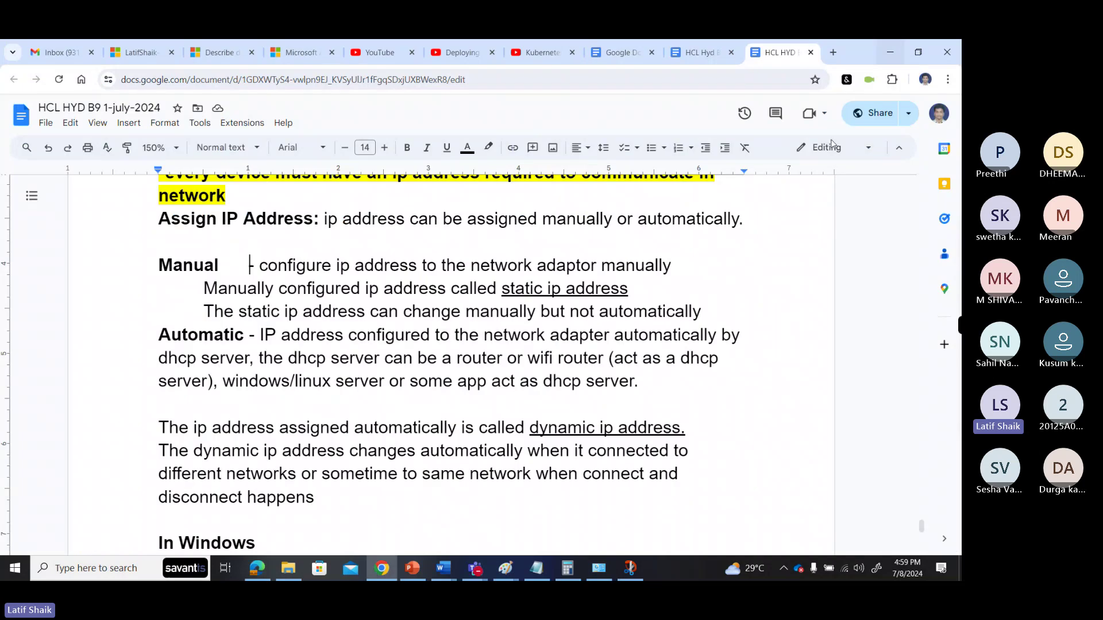
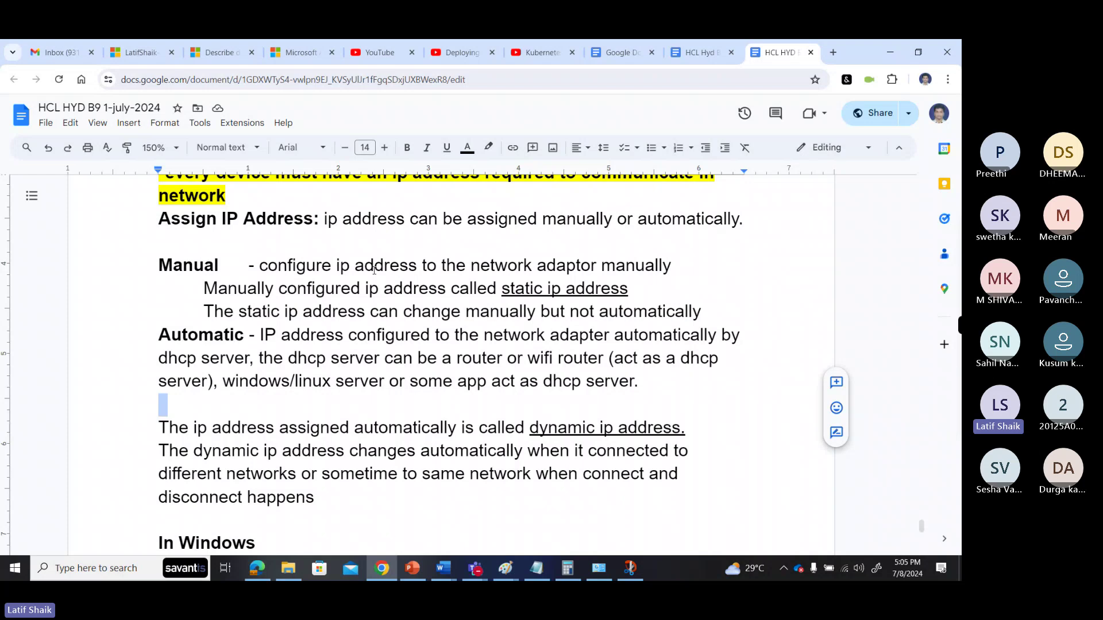
Scroll the notes down to the In Windows section and put the cursor at its heading
{"action": "scroll", "coordinate": [374, 270], "scroll_direction": "down", "scroll_amount": 3}
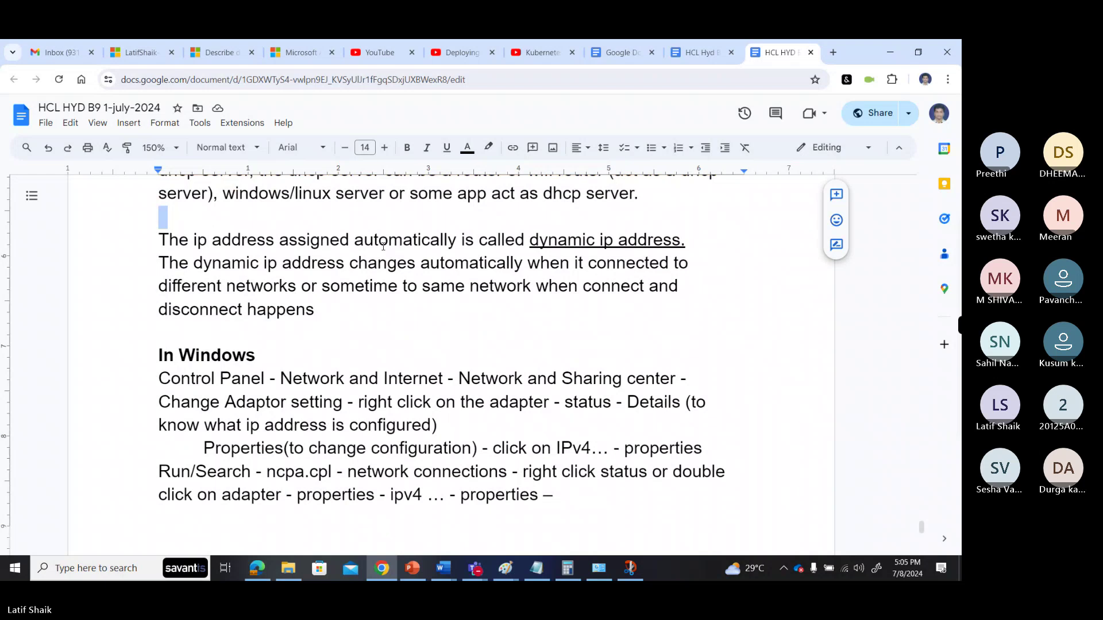
{"action": "left_click", "coordinate": [306, 309]}
{"action": "scroll", "coordinate": [308, 310], "scroll_direction": "down", "scroll_amount": 2}
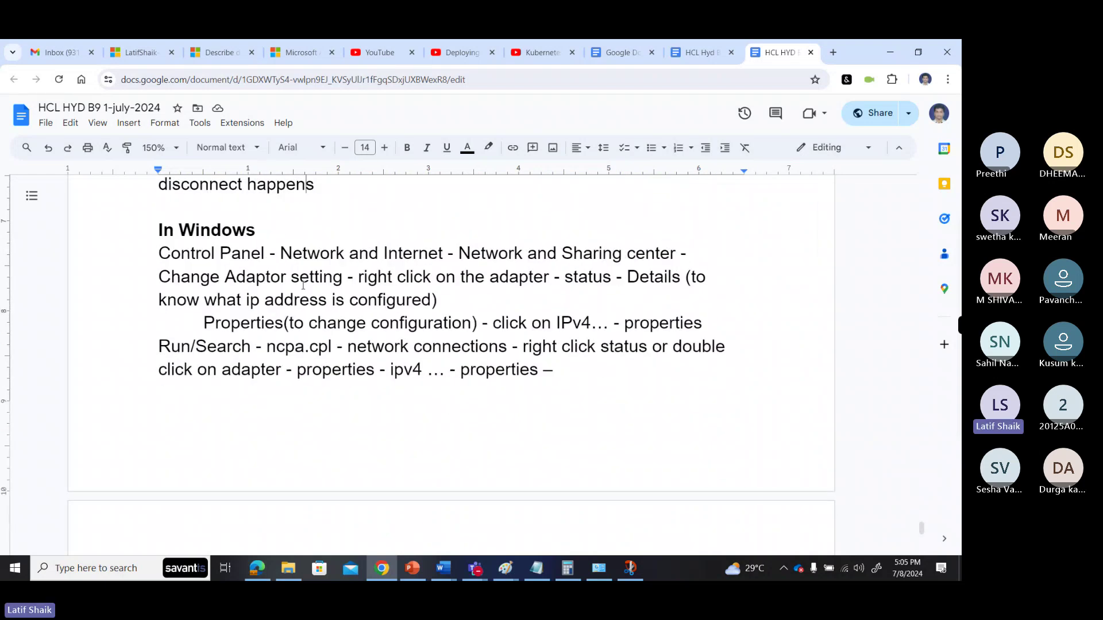
{"action": "key", "text": "Down"}
{"action": "key", "text": "Down"}
Reach adapter settings via Control Panel > Network and Internet > Network and Sharing Center, then minimize Network Connections
{"action": "left_click", "coordinate": [599, 568]}
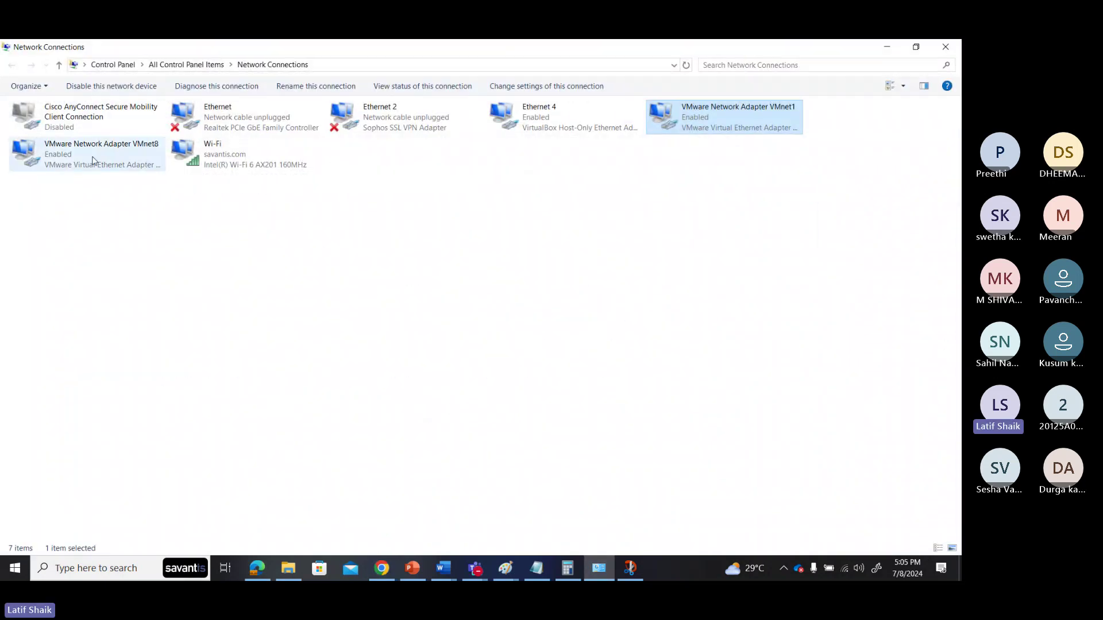
{"action": "left_click", "coordinate": [122, 64]}
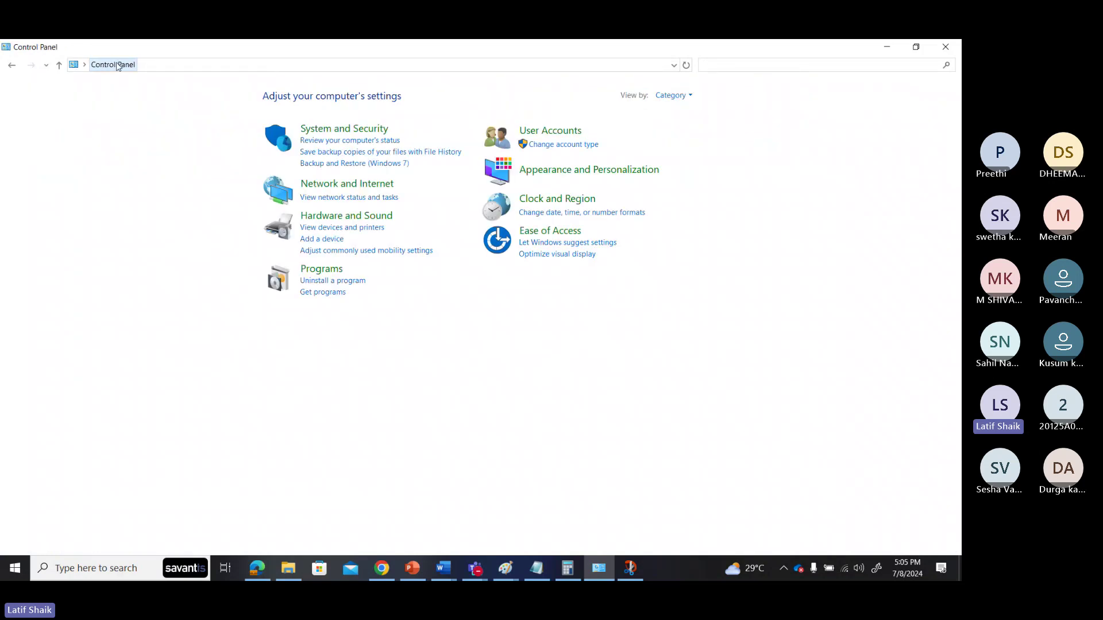
{"action": "left_click", "coordinate": [362, 184]}
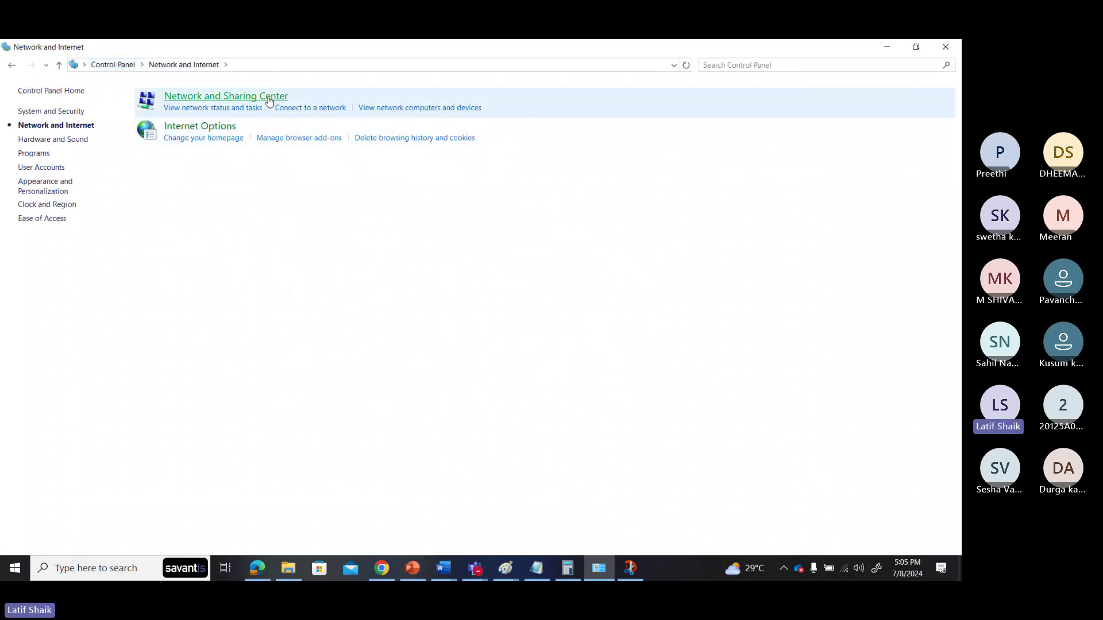
{"action": "left_click", "coordinate": [269, 98]}
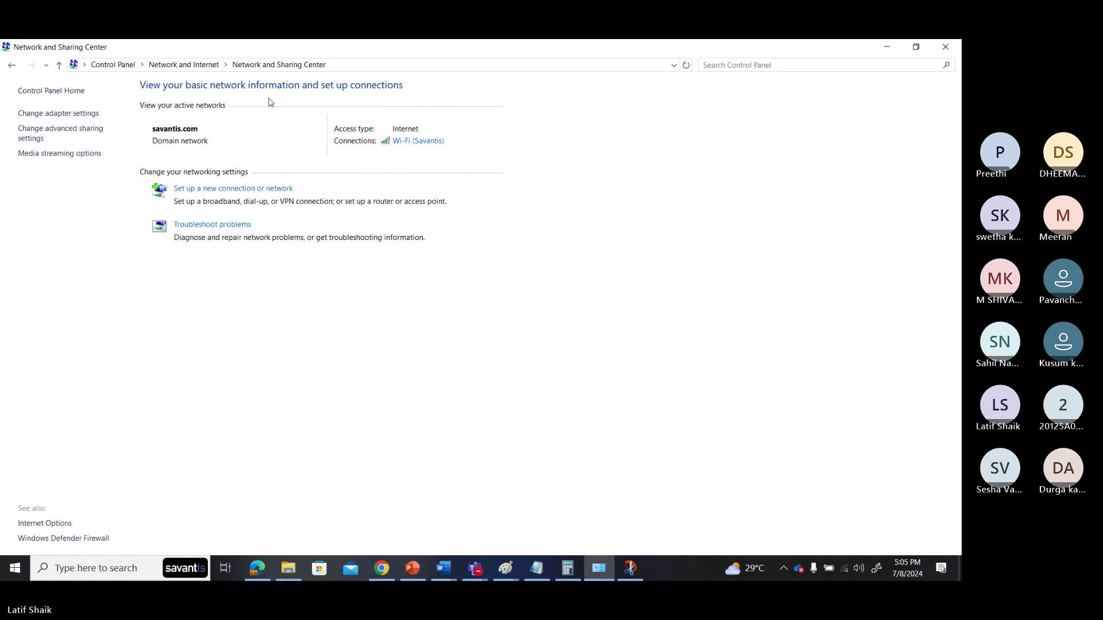
{"action": "left_click", "coordinate": [55, 116]}
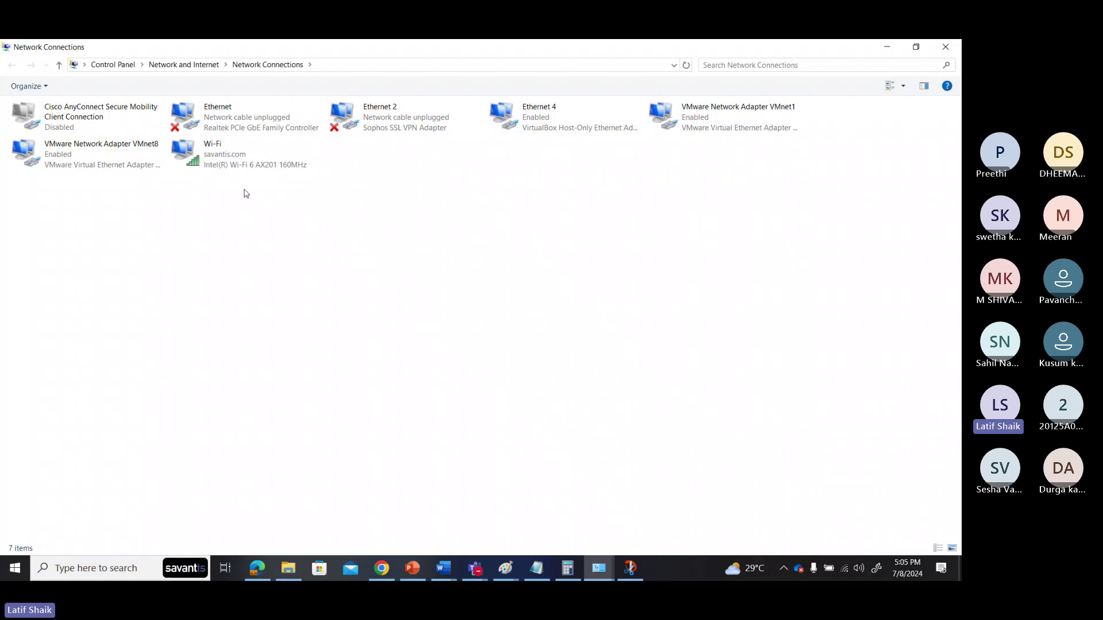
{"action": "left_click", "coordinate": [887, 48]}
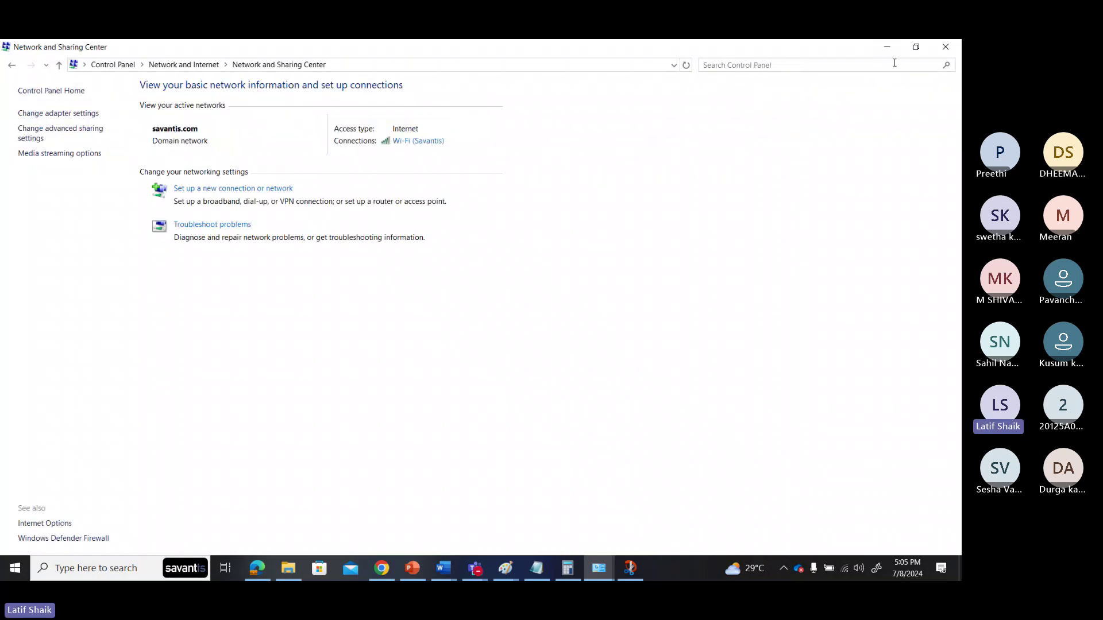
Close the Network and Sharing Center and return to the ncpa.cpl line in the notes
{"action": "left_click", "coordinate": [946, 46]}
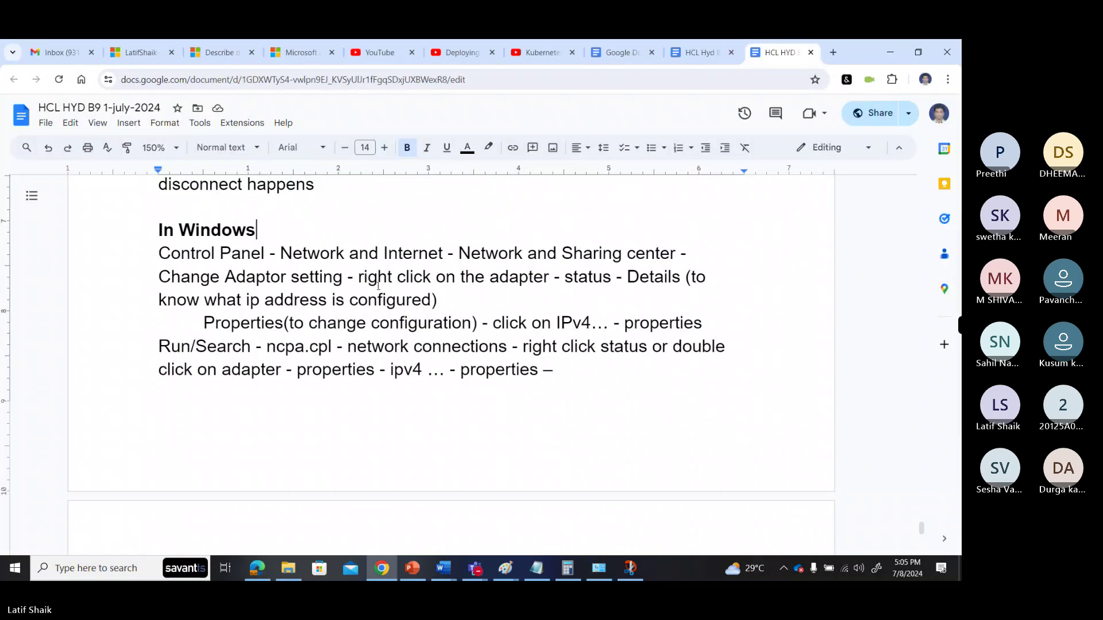
{"action": "left_click", "coordinate": [457, 295]}
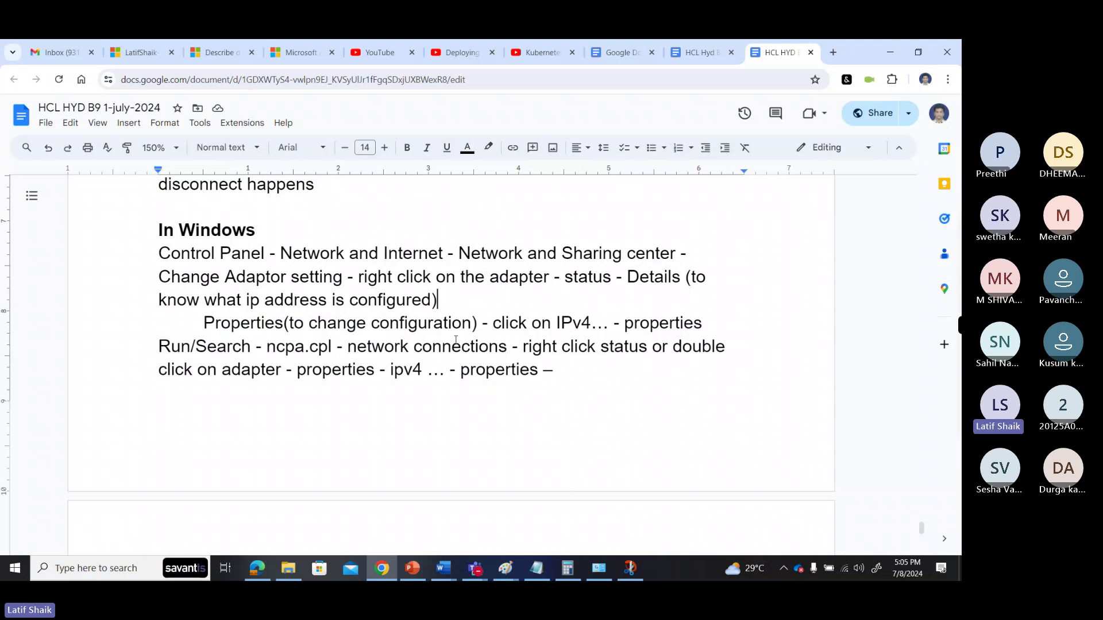
{"action": "double_click", "coordinate": [322, 347]}
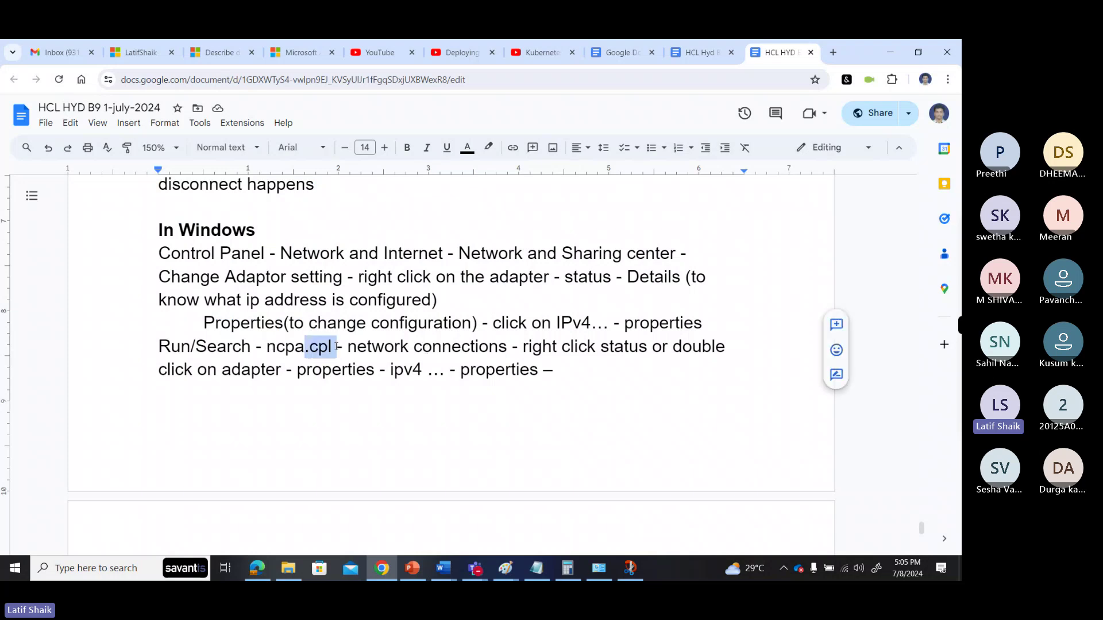
{"action": "left_click", "coordinate": [359, 348]}
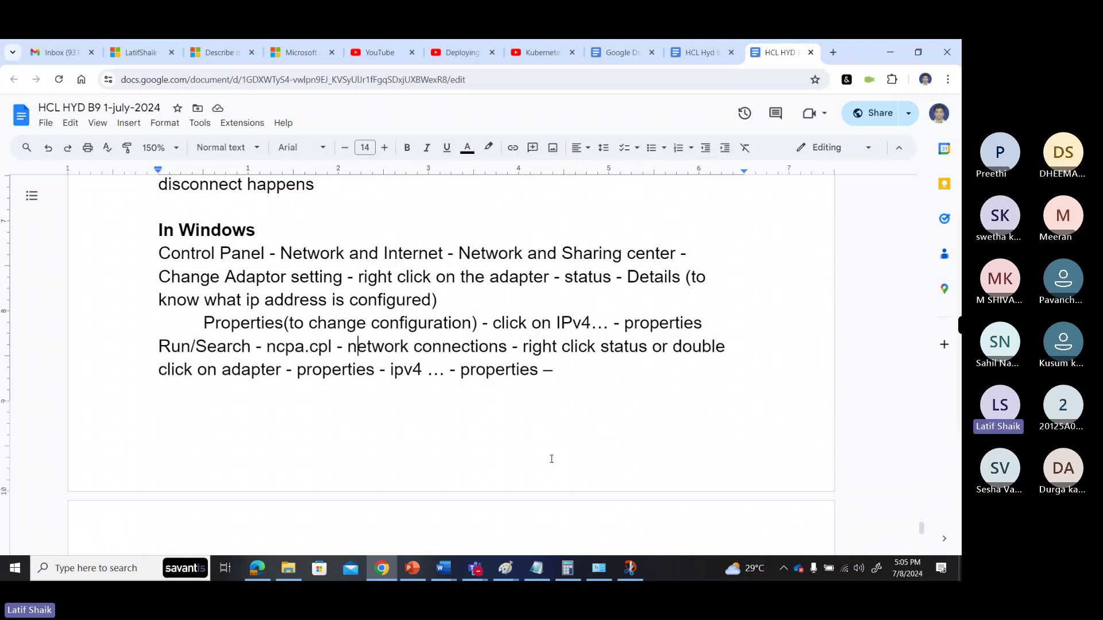
Open Ethernet 4's status and check its details showing current address 10.12.0.9
{"action": "left_click", "coordinate": [599, 570]}
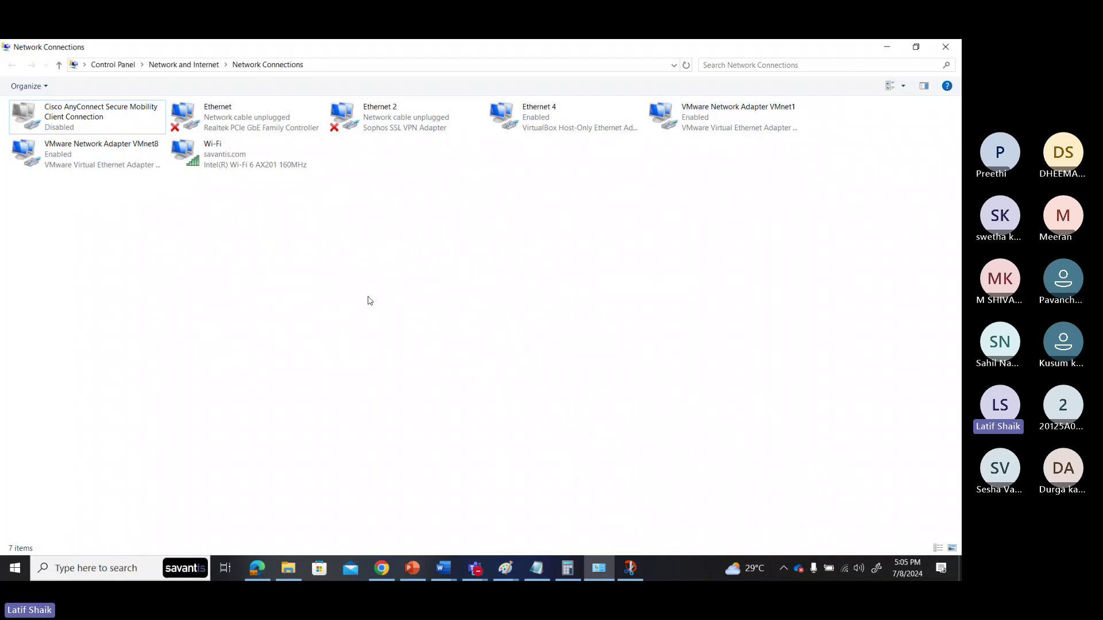
{"action": "double_click", "coordinate": [571, 119]}
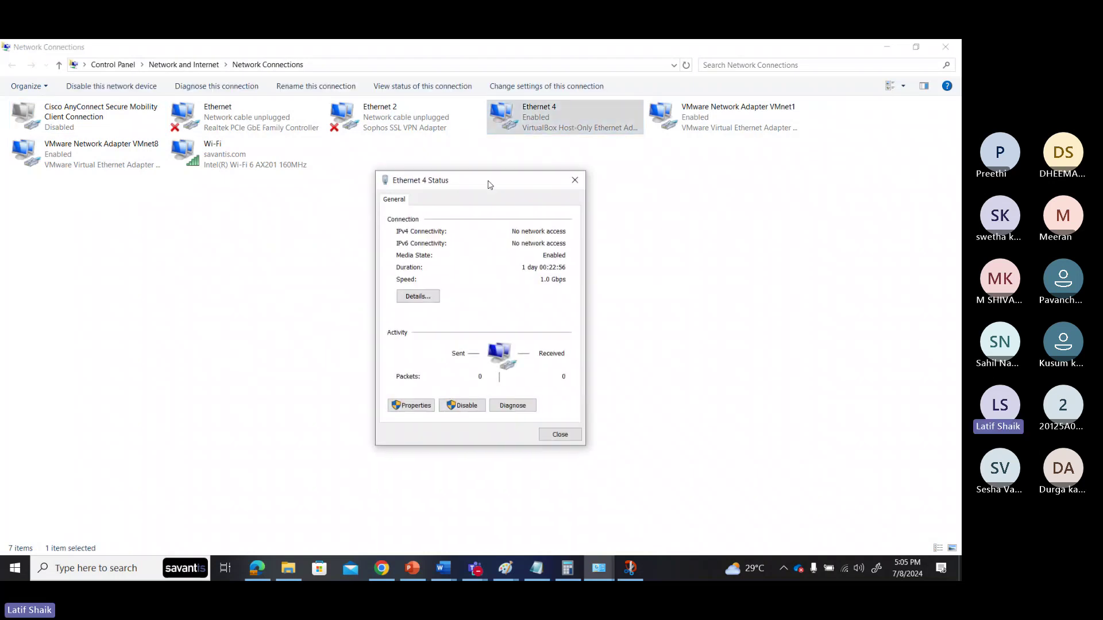
{"action": "left_click_drag", "start_coordinate": [488, 182], "coordinate": [306, 241]}
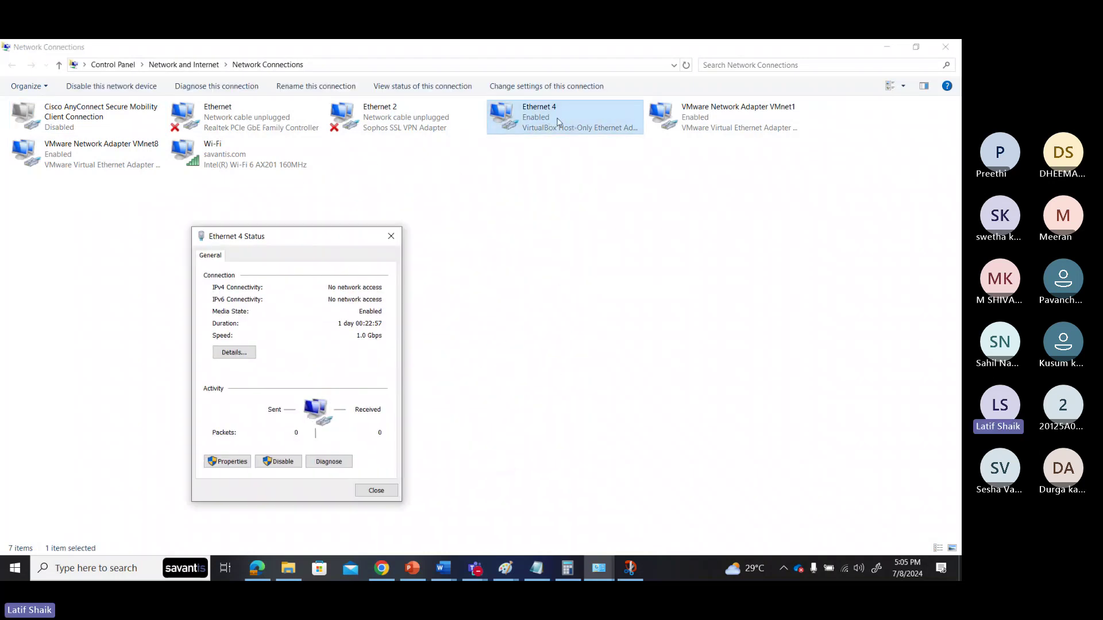
{"action": "left_click", "coordinate": [234, 352]}
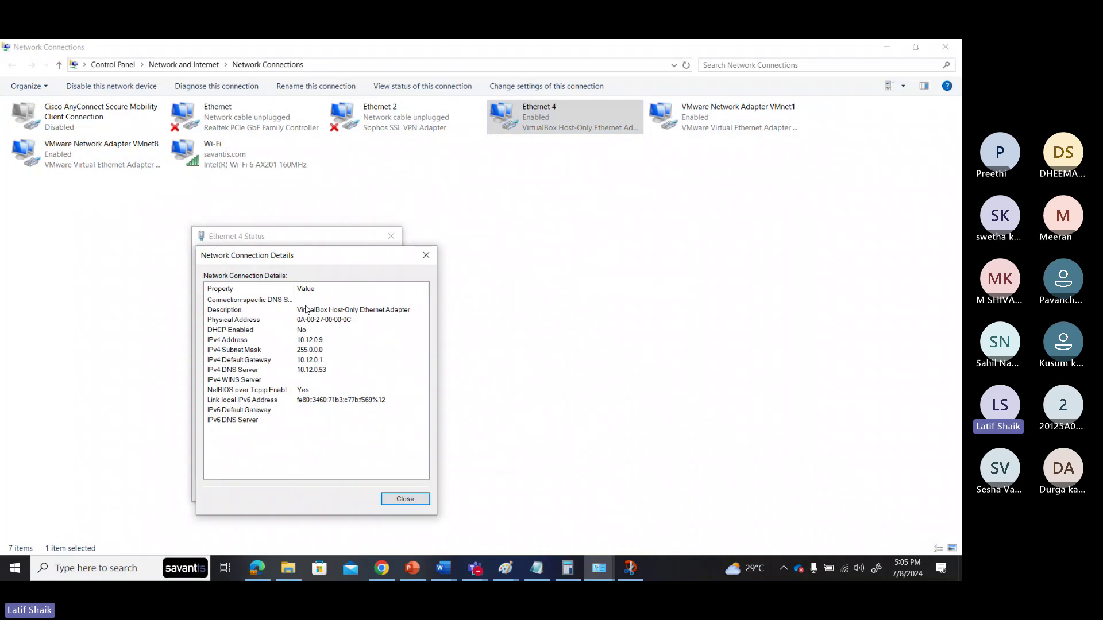
{"action": "left_click_drag", "start_coordinate": [330, 259], "coordinate": [491, 187]}
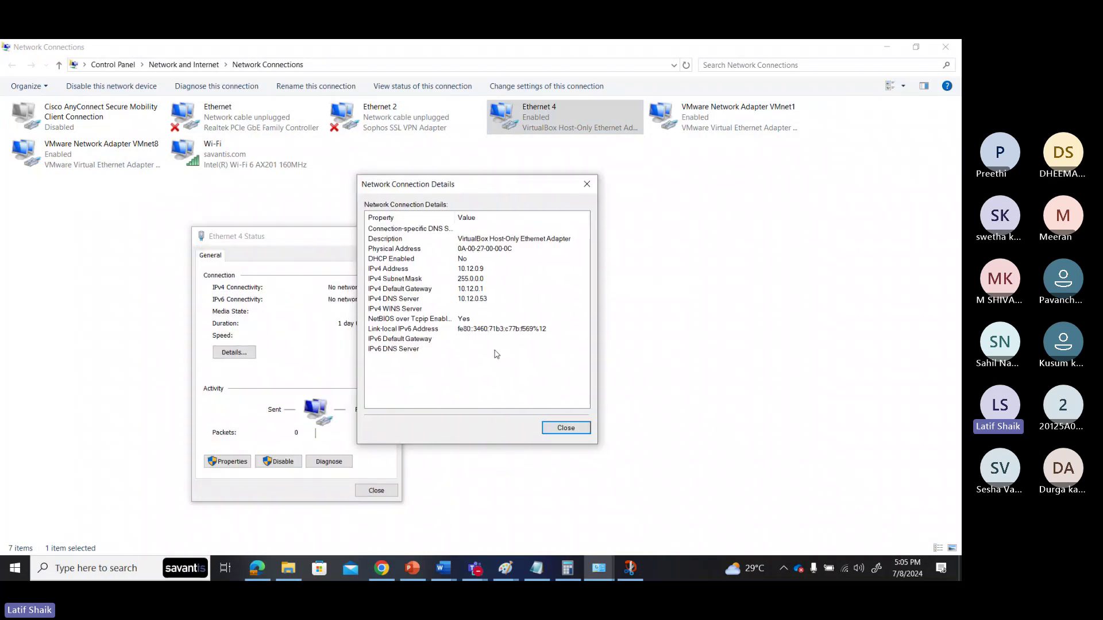
{"action": "left_click", "coordinate": [554, 428]}
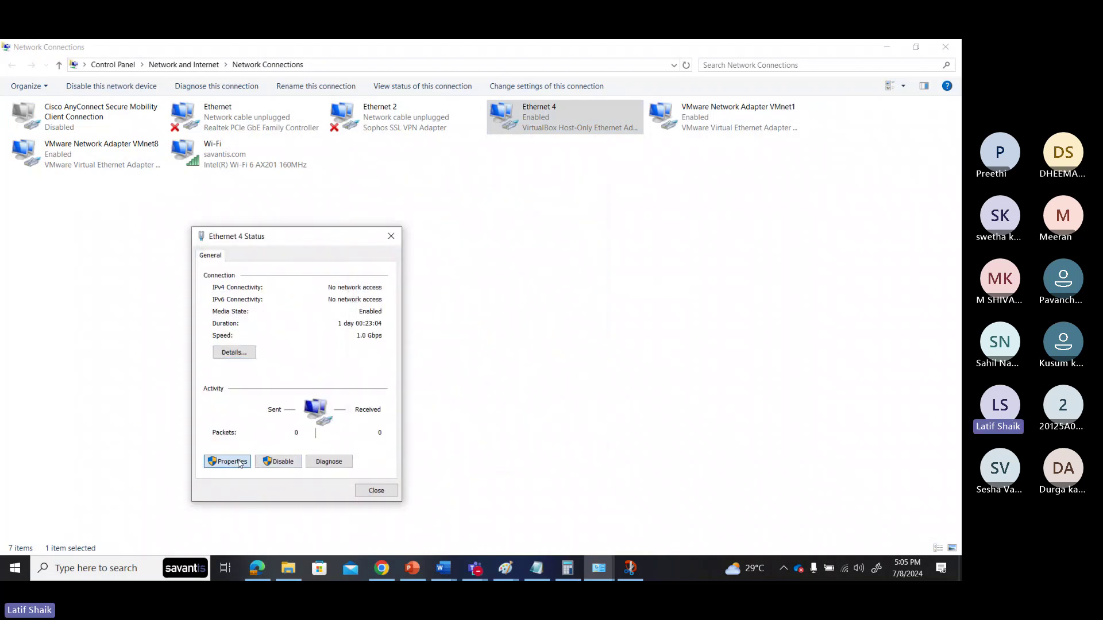
Open Ethernet 4's properties and select Internet Protocol Version 4 (TCP/IPv4)
{"action": "left_click", "coordinate": [240, 463]}
{"action": "left_click_drag", "start_coordinate": [335, 239], "coordinate": [507, 173]}
{"action": "scroll", "coordinate": [504, 299], "scroll_direction": "down", "scroll_amount": 1}
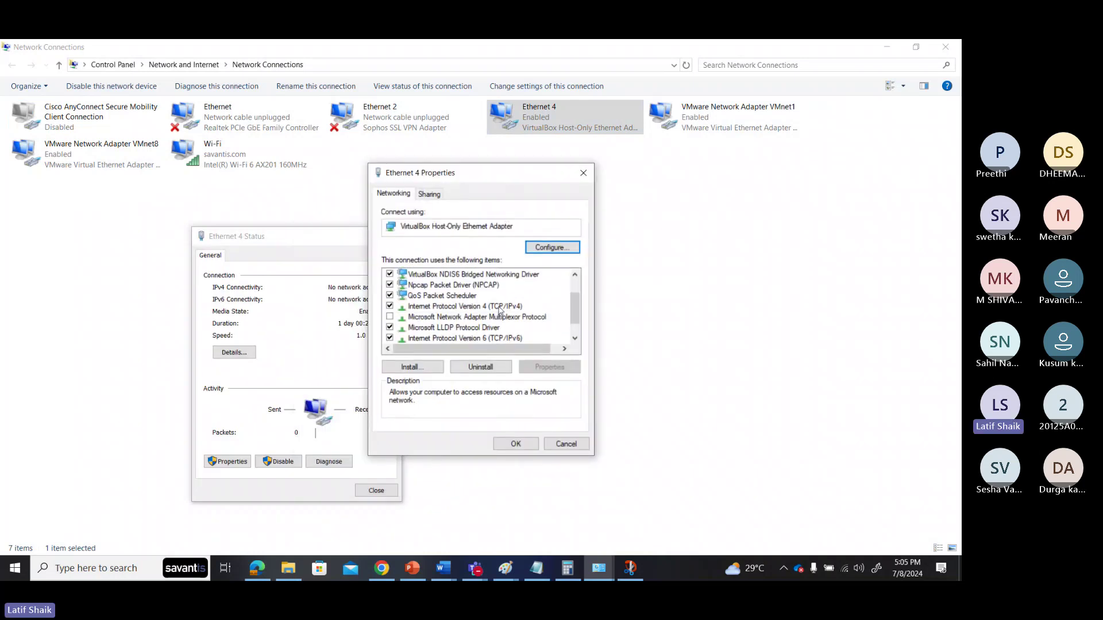
{"action": "left_click", "coordinate": [500, 310]}
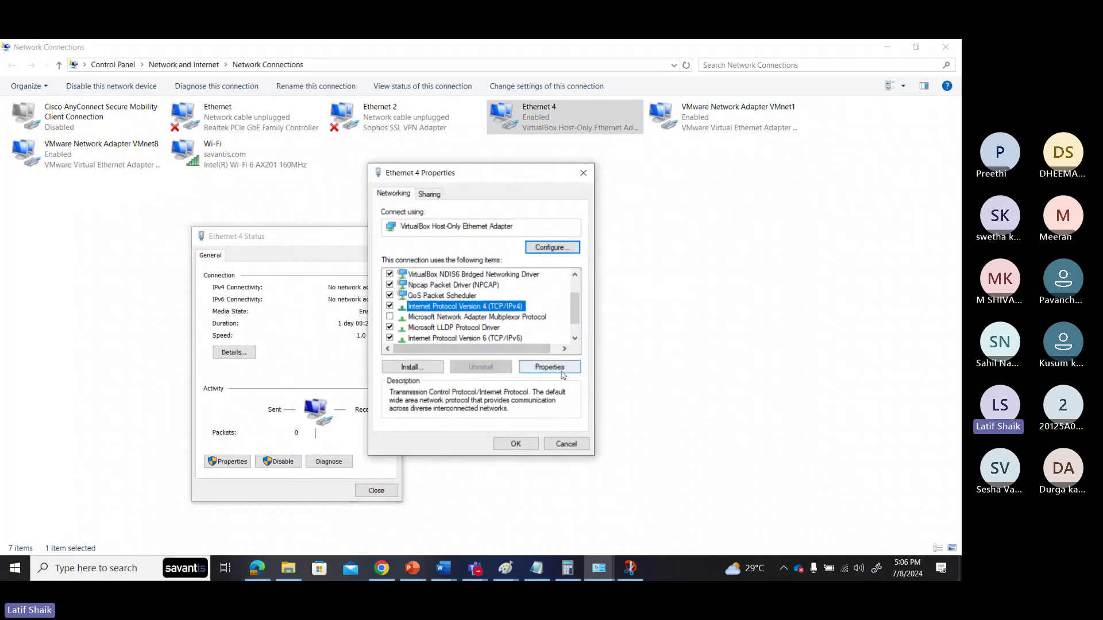
Give Ethernet 4 static IP 10.10.1.55, mask 255.0.0.0, gateway 10.10.1.1, DNS 10.10.1.53
{"action": "left_click", "coordinate": [561, 371]}
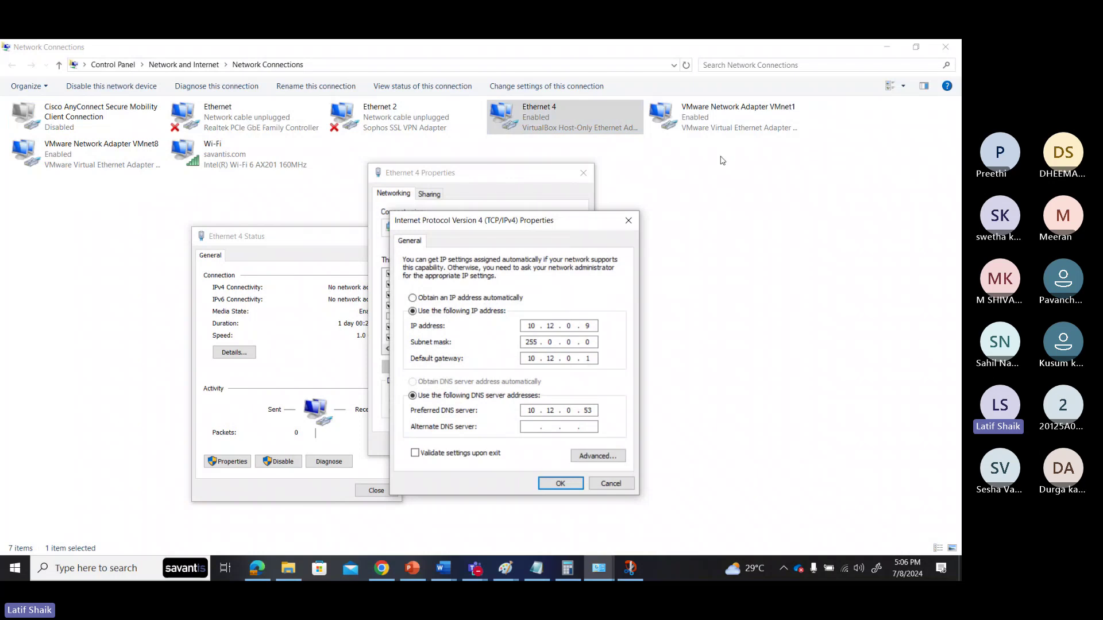
{"action": "left_click_drag", "start_coordinate": [525, 224], "coordinate": [719, 146]}
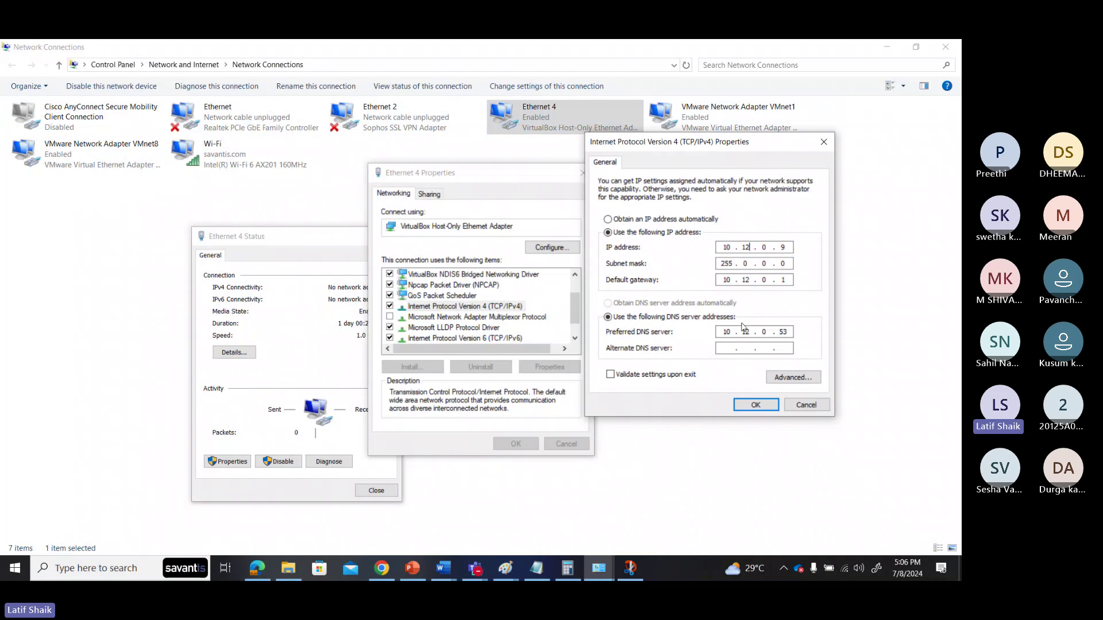
{"action": "left_click", "coordinate": [687, 220]}
{"action": "left_click", "coordinate": [677, 304]}
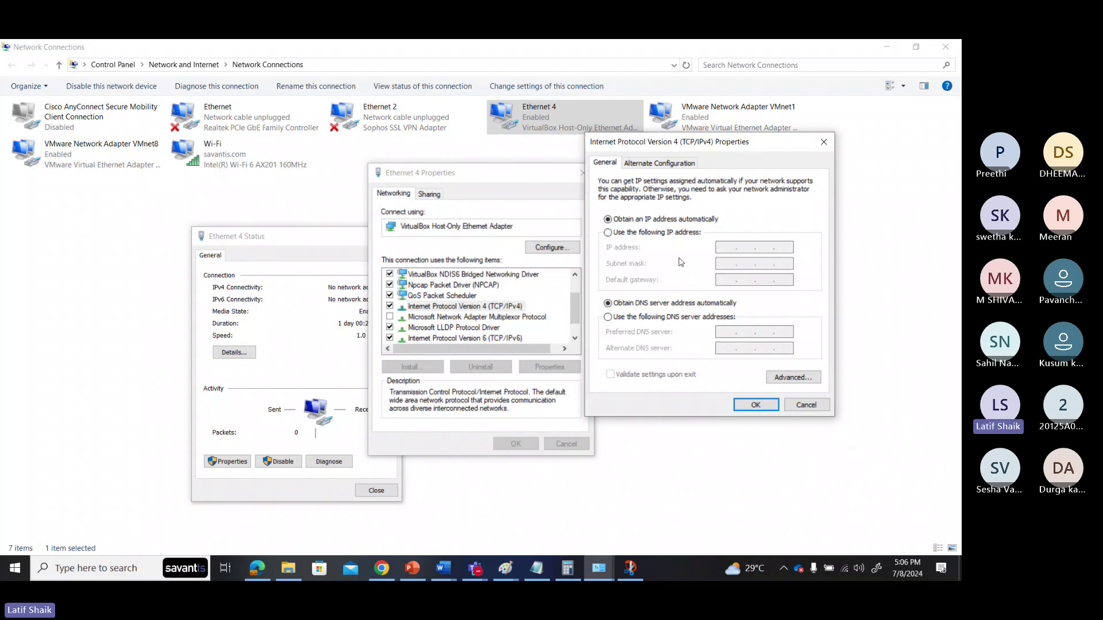
{"action": "left_click", "coordinate": [675, 233]}
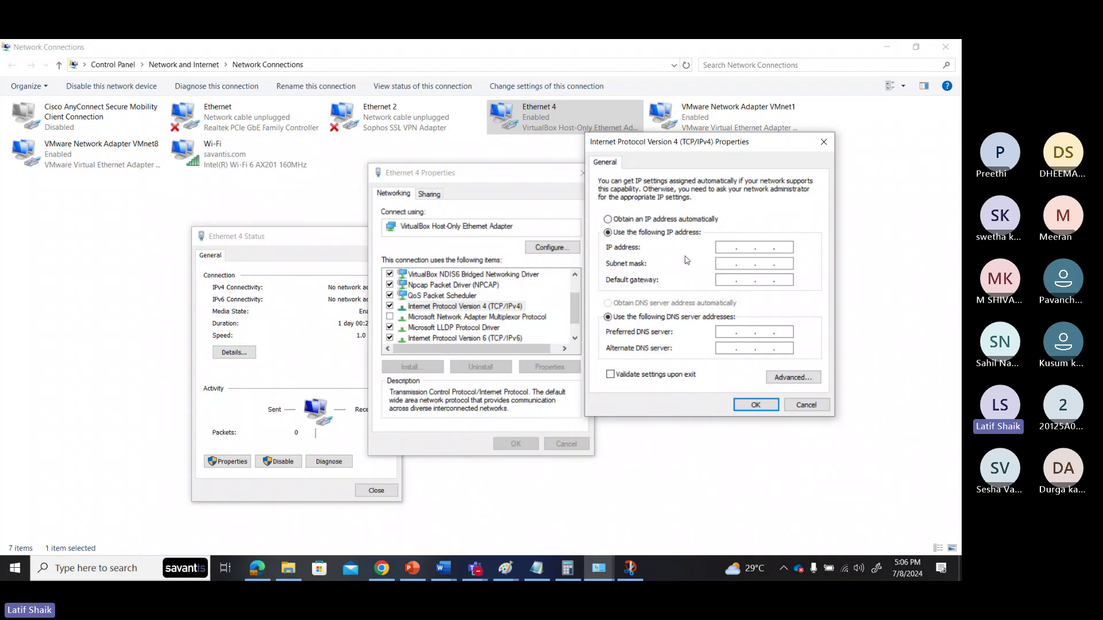
{"action": "type", "text": "10.10.1."}
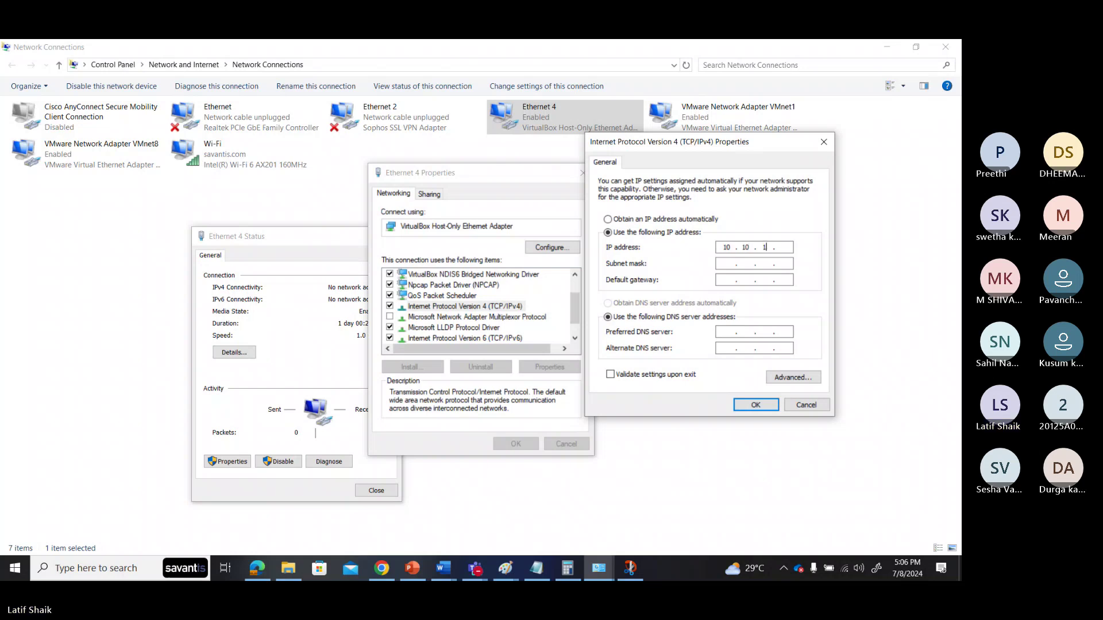
{"action": "type", "text": "55"}
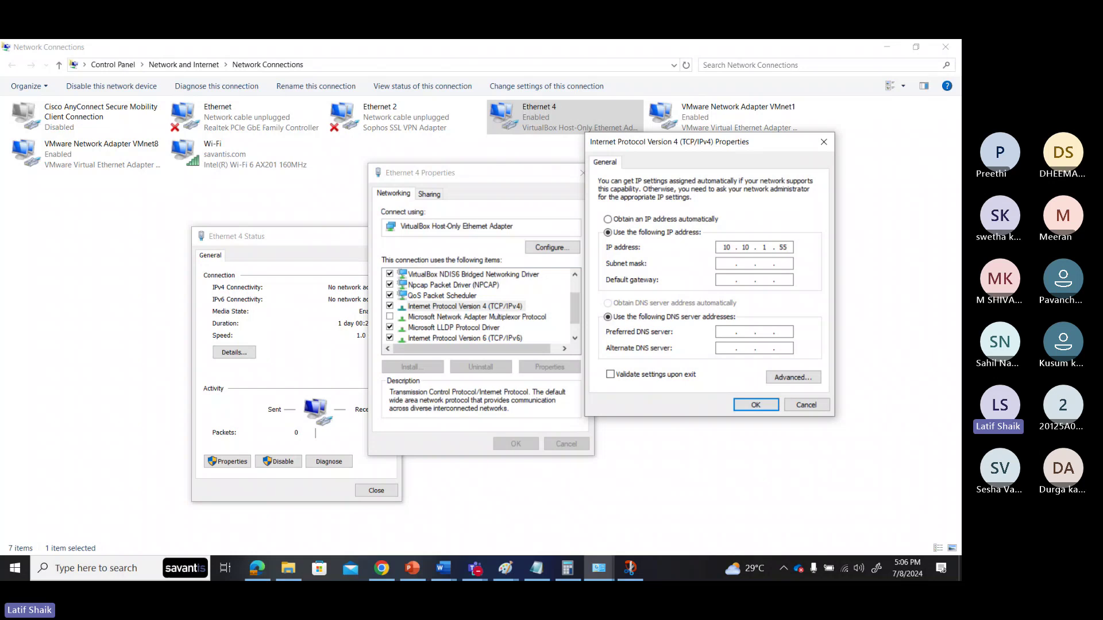
{"action": "left_click", "coordinate": [729, 279]}
{"action": "type", "text": "1"}
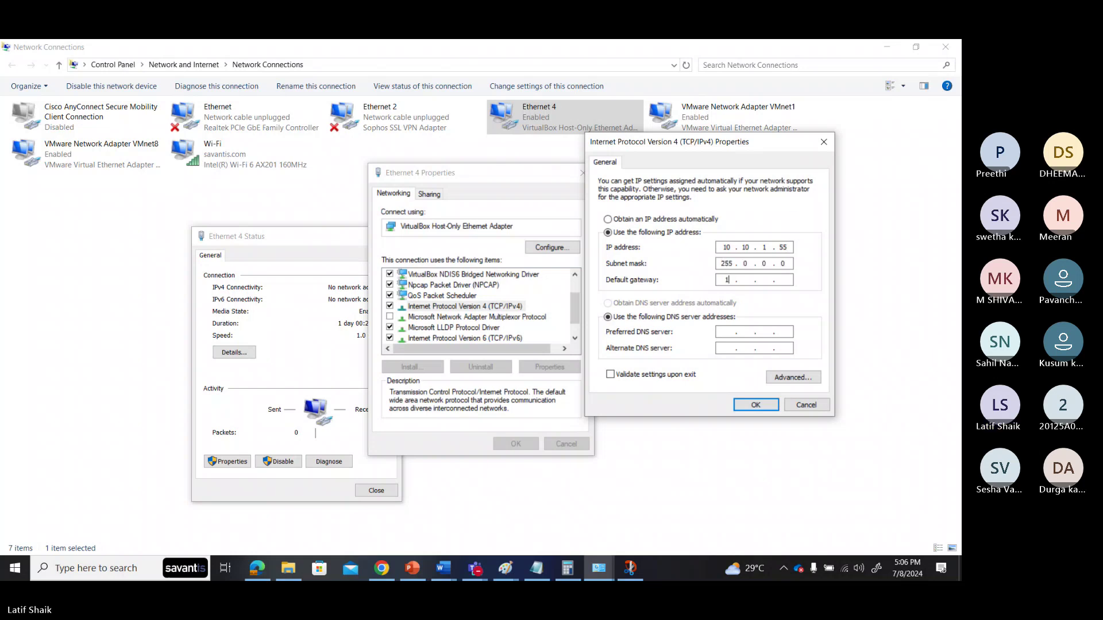
{"action": "type", "text": "0 . 10"}
{"action": "type", "text": "1"}
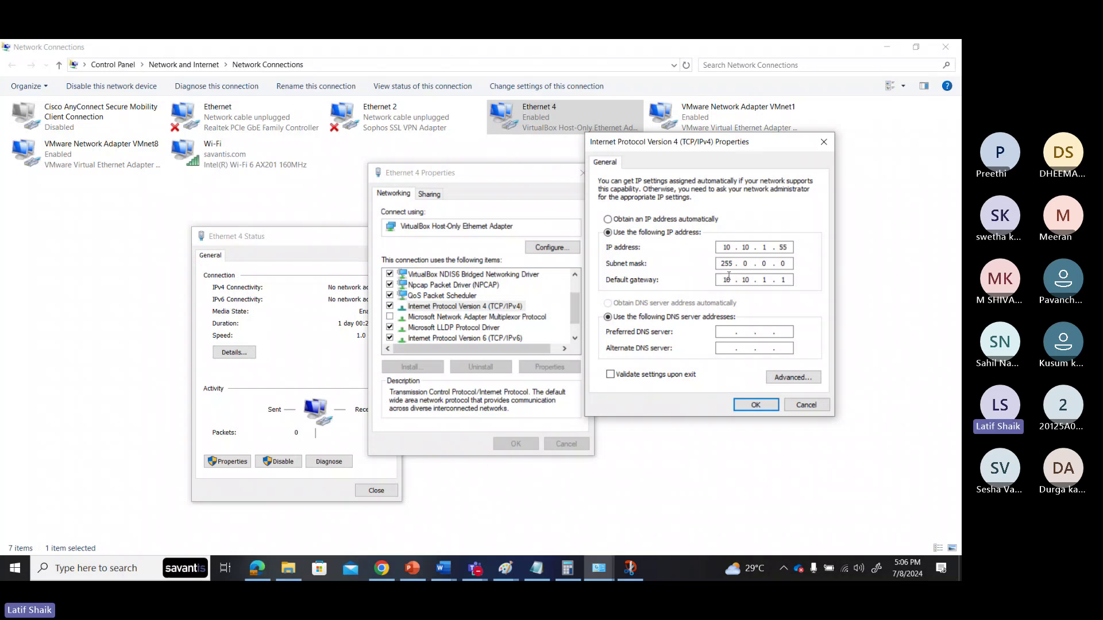
{"action": "left_click", "coordinate": [732, 329]}
{"action": "type", "text": "10 . 10 . 1 . 53"}
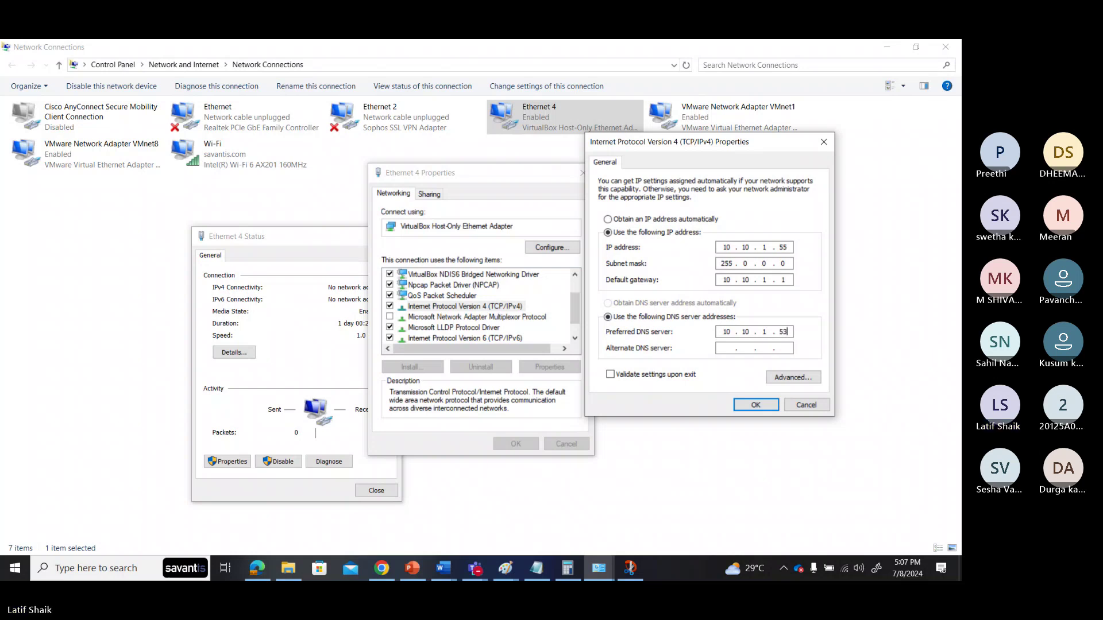
Apply the static IPv4 settings, confirm 10.10.1.55 in Ethernet 4's details, and close everything
{"action": "left_click", "coordinate": [755, 406]}
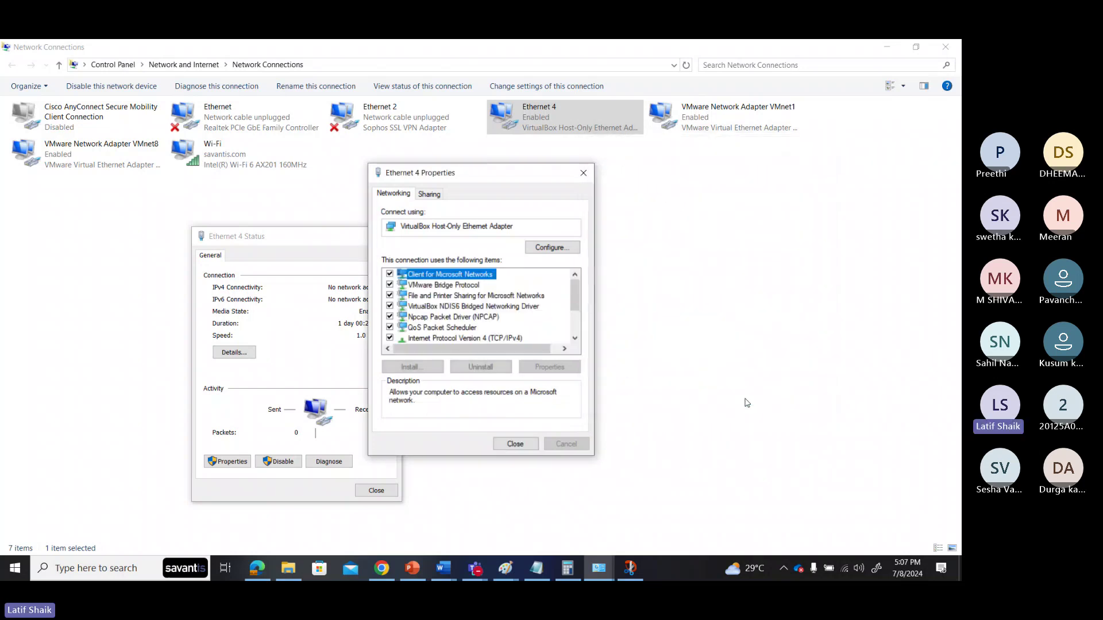
{"action": "left_click", "coordinate": [532, 447]}
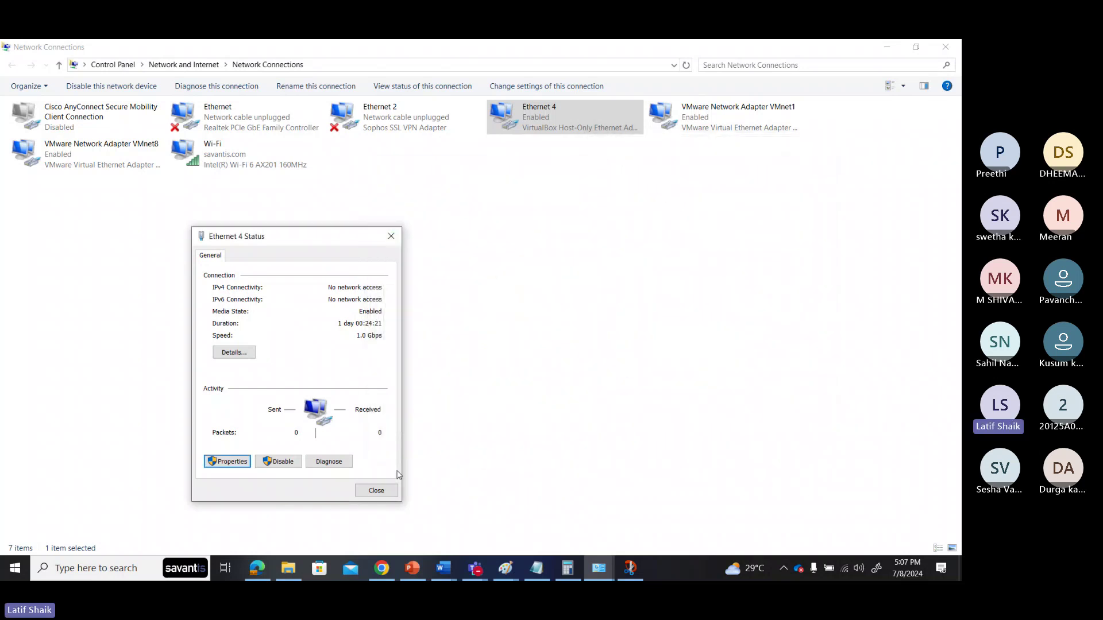
{"action": "left_click", "coordinate": [234, 352]}
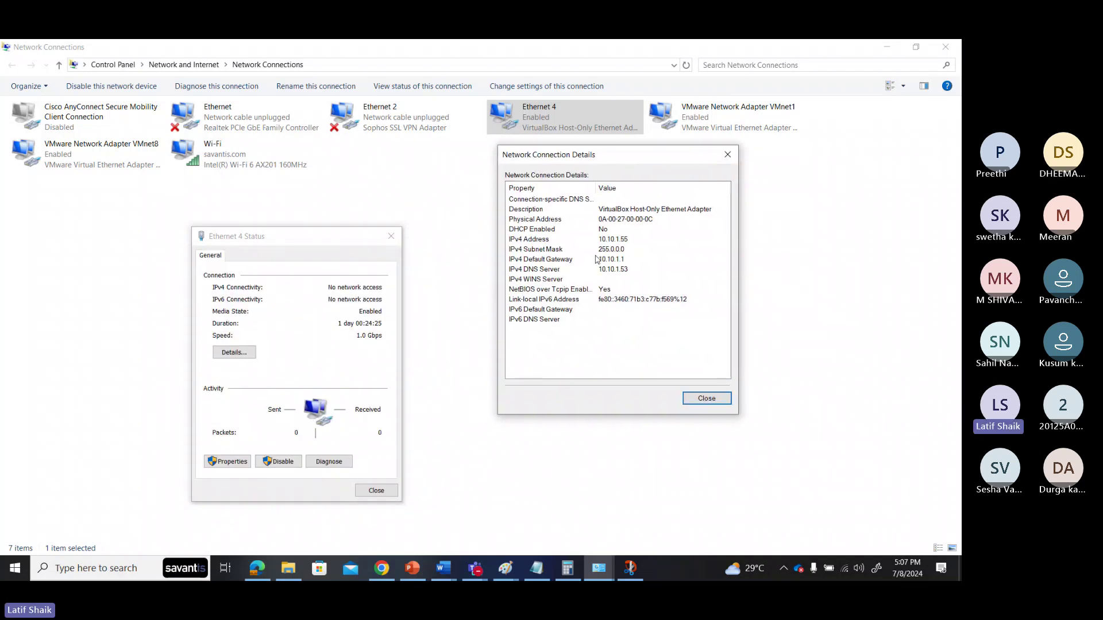
{"action": "left_click", "coordinate": [706, 398]}
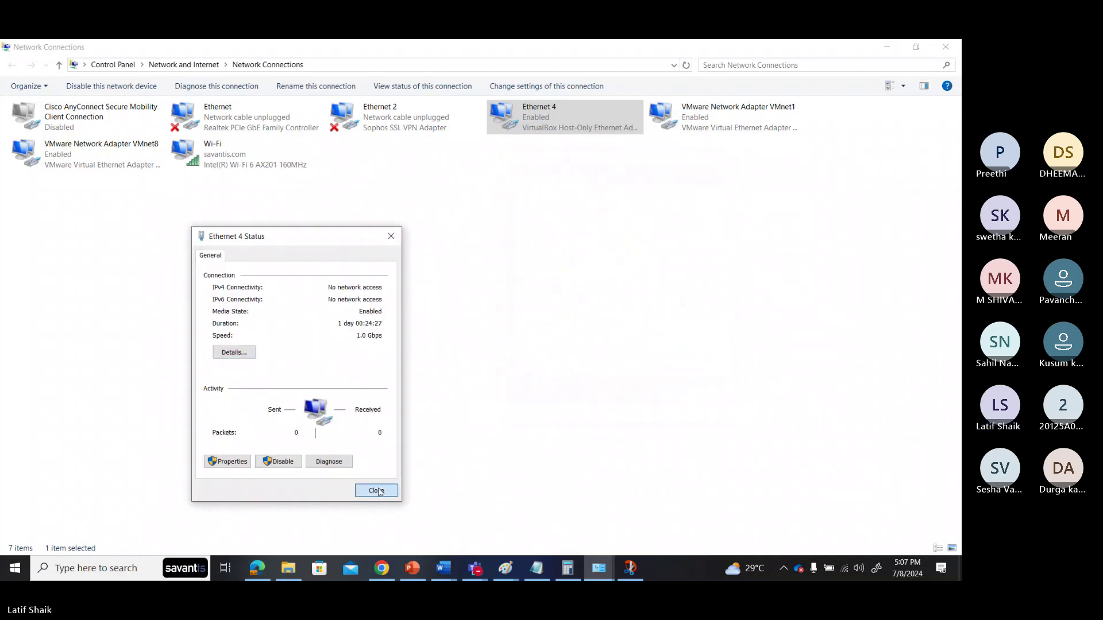
{"action": "left_click", "coordinate": [376, 490]}
{"action": "left_click", "coordinate": [887, 47]}
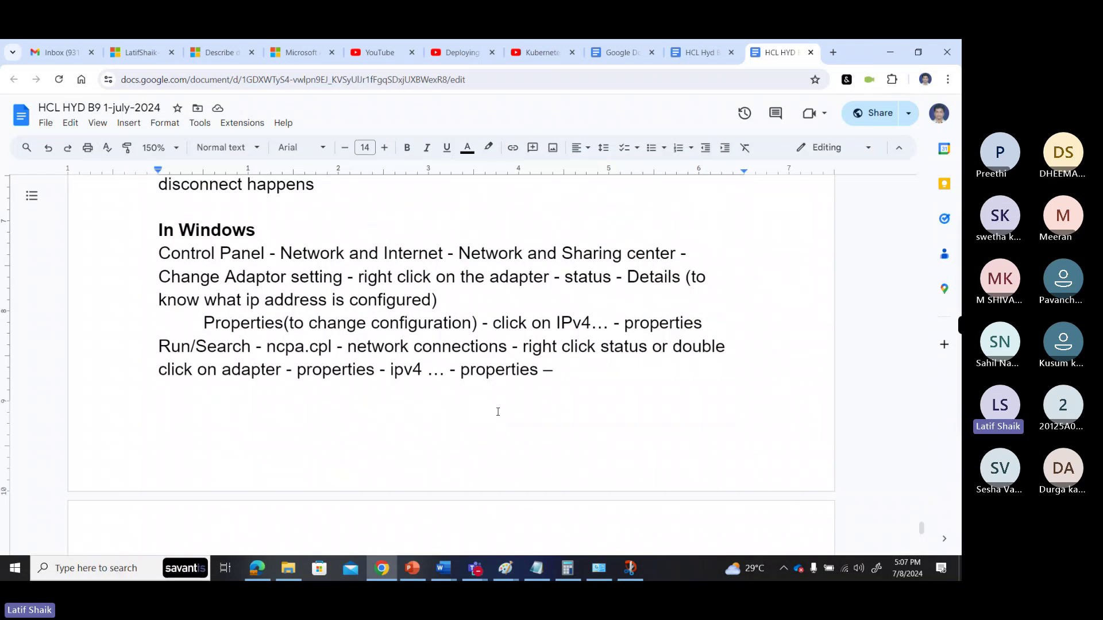
{"action": "scroll", "coordinate": [504, 396], "scroll_direction": "down", "scroll_amount": 1}
{"action": "scroll", "coordinate": [504, 395], "scroll_direction": "down", "scroll_amount": 3}
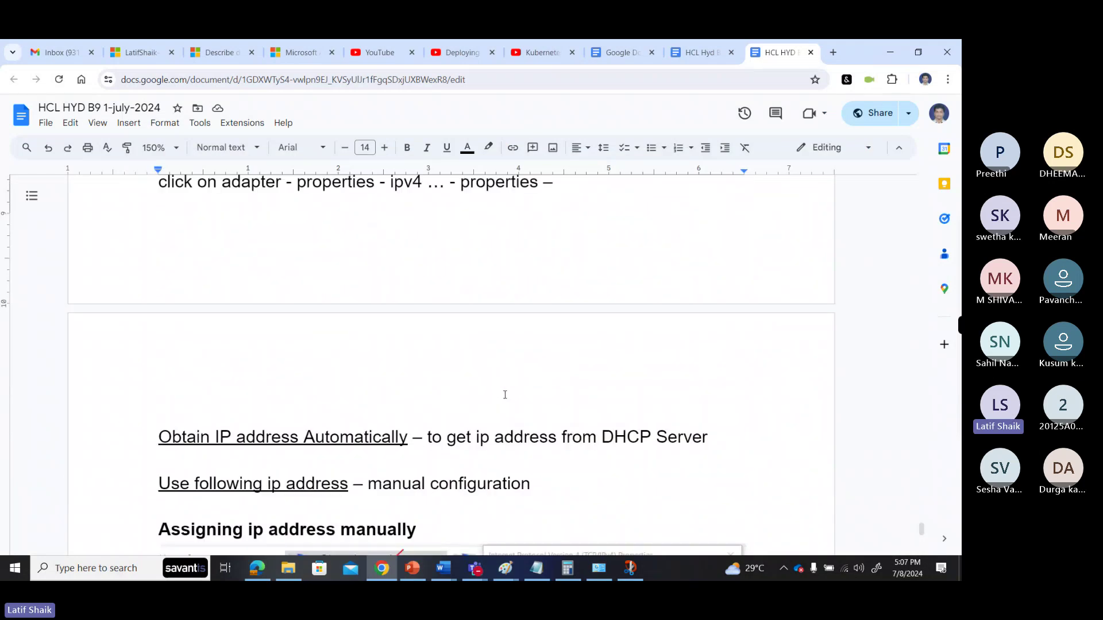
{"action": "scroll", "coordinate": [505, 395], "scroll_direction": "down", "scroll_amount": 1}
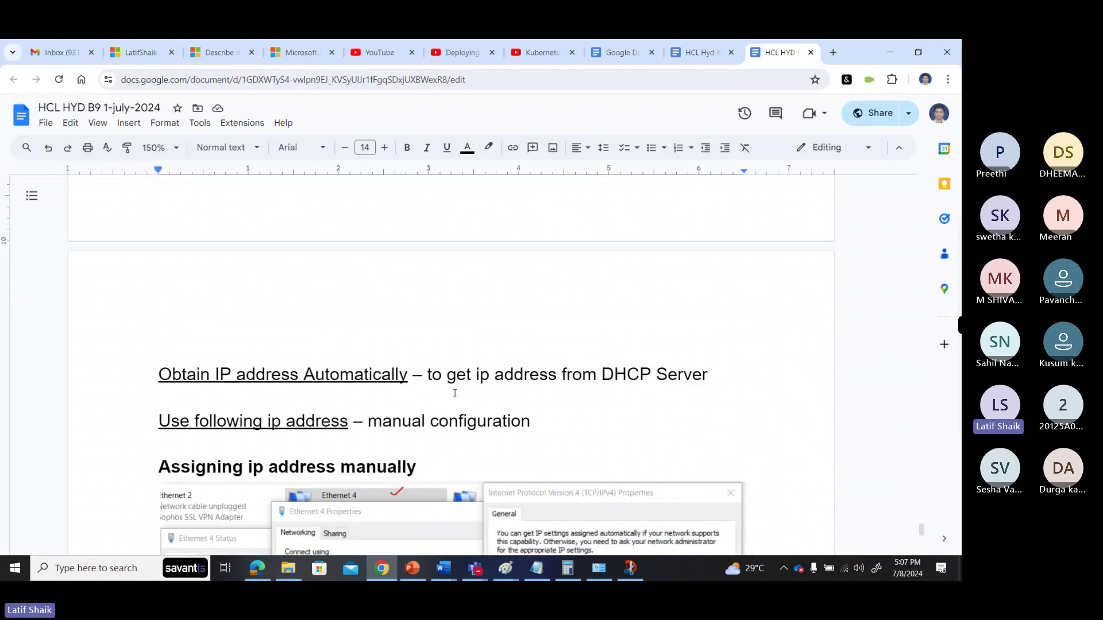
{"action": "scroll", "coordinate": [451, 378], "scroll_direction": "down", "scroll_amount": 2}
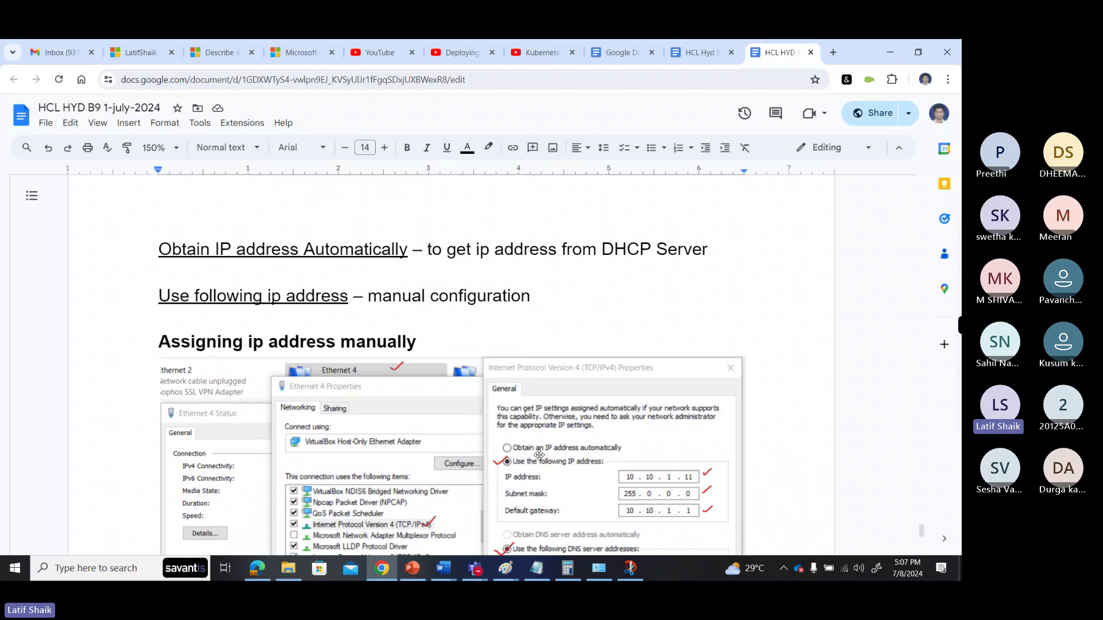
{"action": "left_click", "coordinate": [559, 297]}
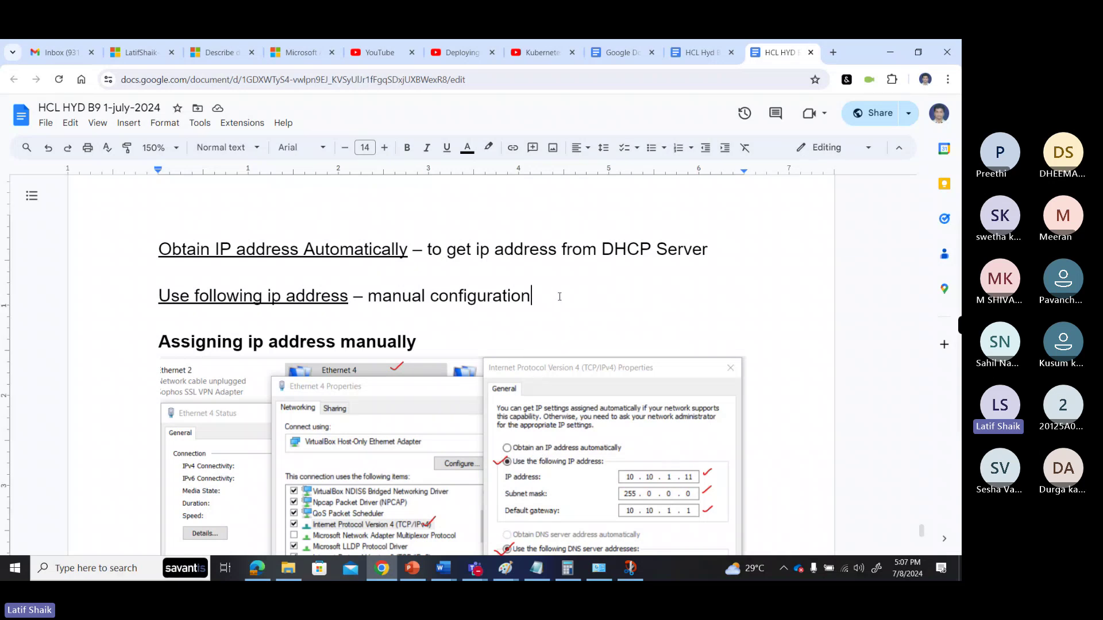
{"action": "scroll", "coordinate": [556, 295], "scroll_direction": "down", "scroll_amount": 3}
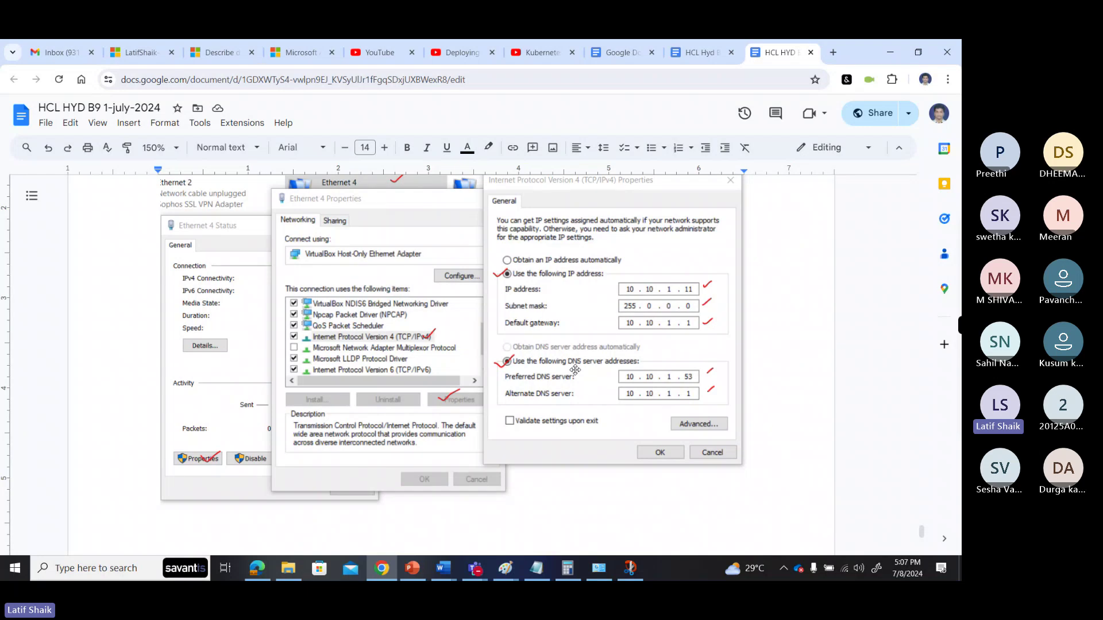
{"action": "scroll", "coordinate": [578, 369], "scroll_direction": "down", "scroll_amount": 3}
{"action": "scroll", "coordinate": [583, 364], "scroll_direction": "up", "scroll_amount": 5}
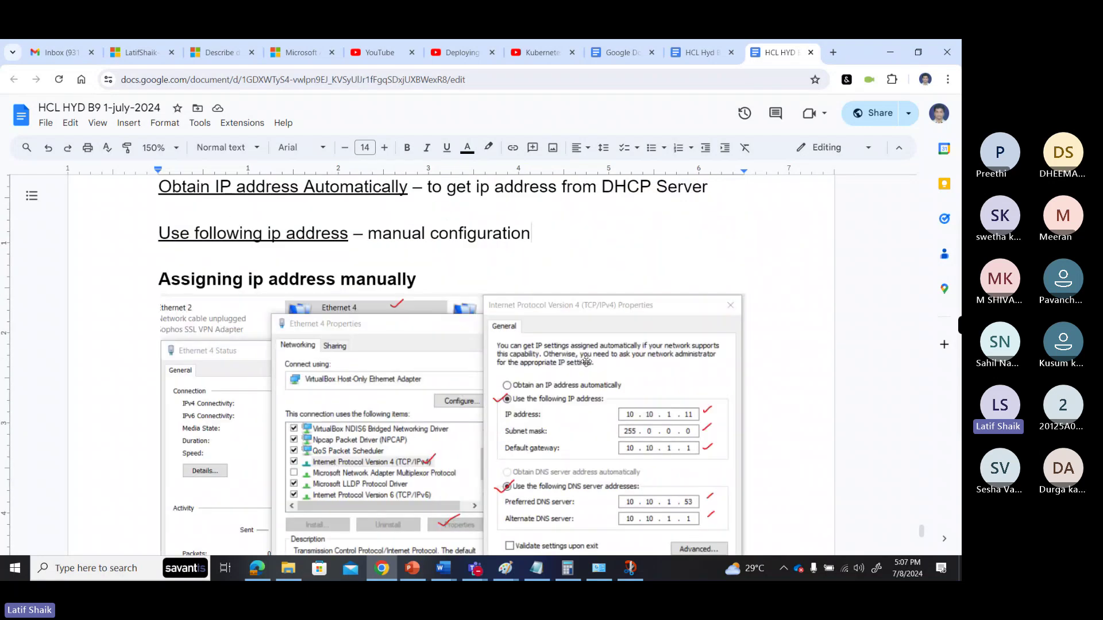
{"action": "scroll", "coordinate": [587, 360], "scroll_direction": "down", "scroll_amount": 4}
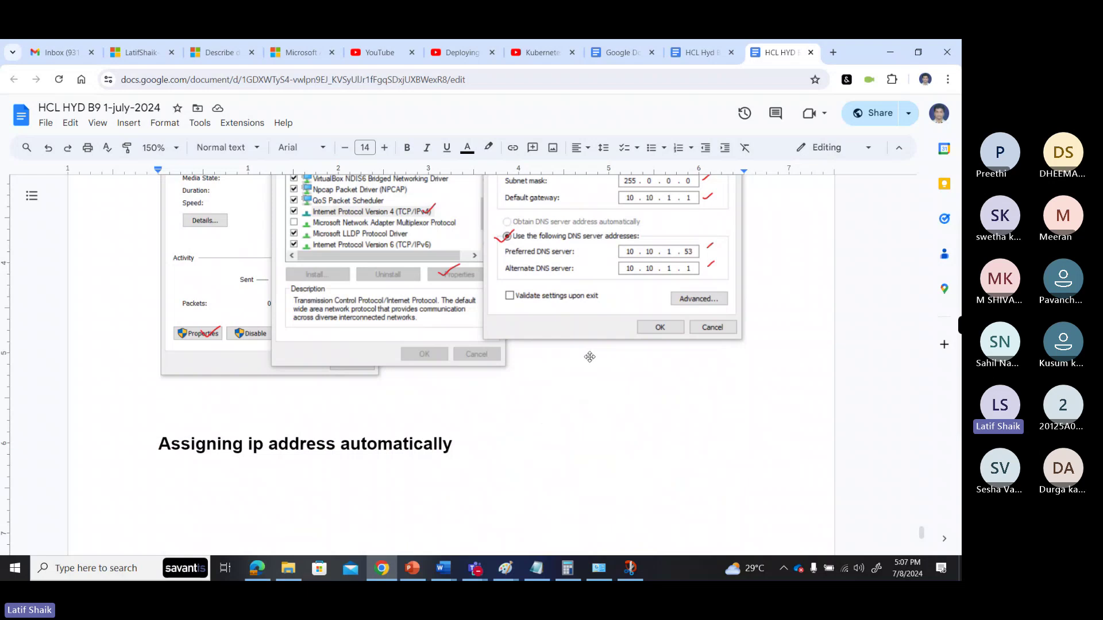
Shrink the Wi-Fi settings and manual IP settings screenshots in the notes
{"action": "scroll", "coordinate": [590, 357], "scroll_direction": "down", "scroll_amount": 10}
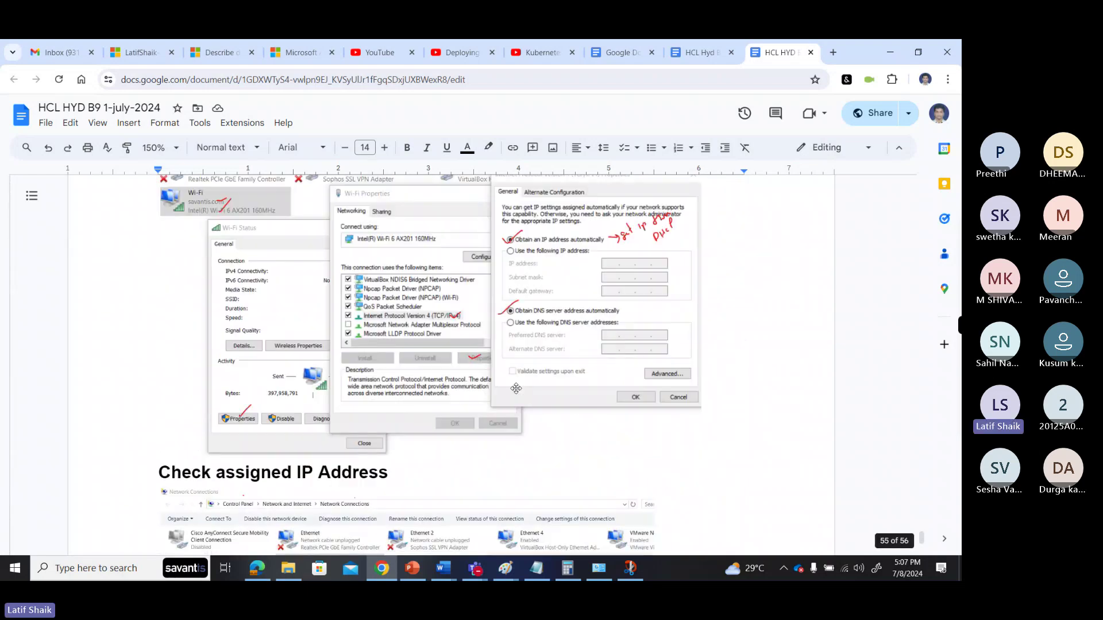
{"action": "left_click", "coordinate": [516, 389]}
{"action": "scroll", "coordinate": [531, 388], "scroll_direction": "down", "scroll_amount": 5}
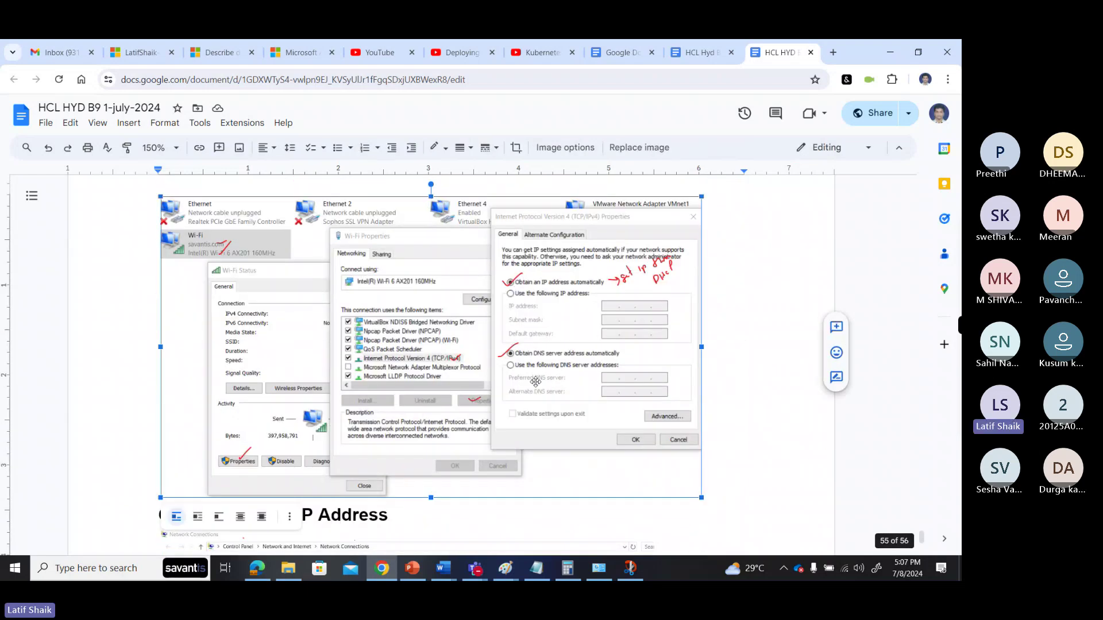
{"action": "scroll", "coordinate": [535, 382], "scroll_direction": "down", "scroll_amount": 1}
{"action": "left_click_drag", "start_coordinate": [702, 434], "coordinate": [636, 404]}
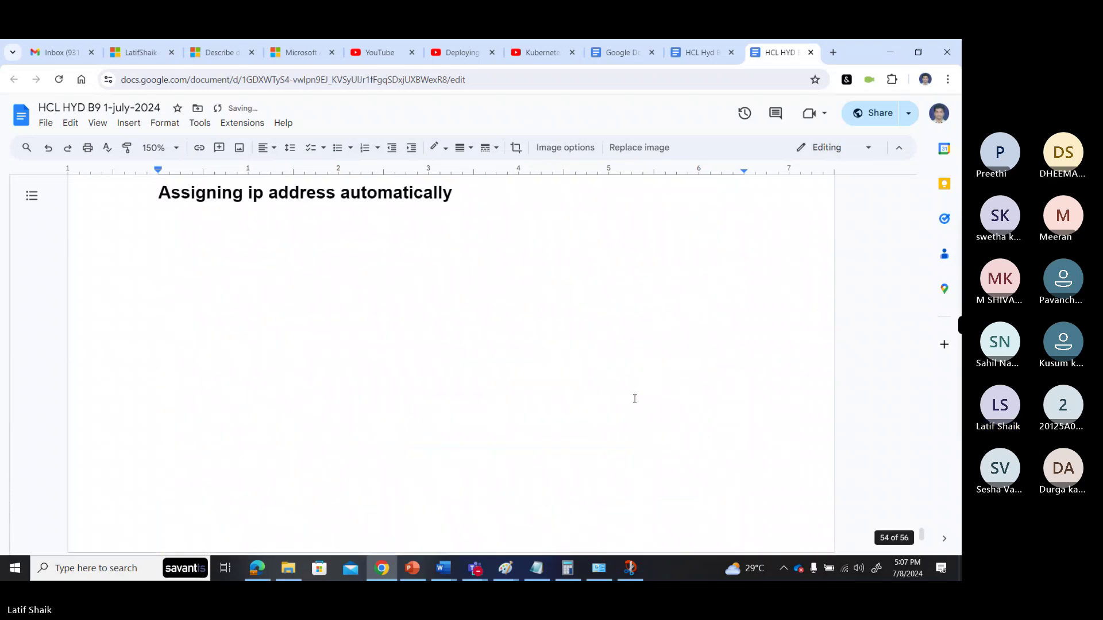
{"action": "scroll", "coordinate": [539, 364], "scroll_direction": "up", "scroll_amount": 8}
{"action": "scroll", "coordinate": [308, 400], "scroll_direction": "down", "scroll_amount": 2}
{"action": "left_click", "coordinate": [455, 367]}
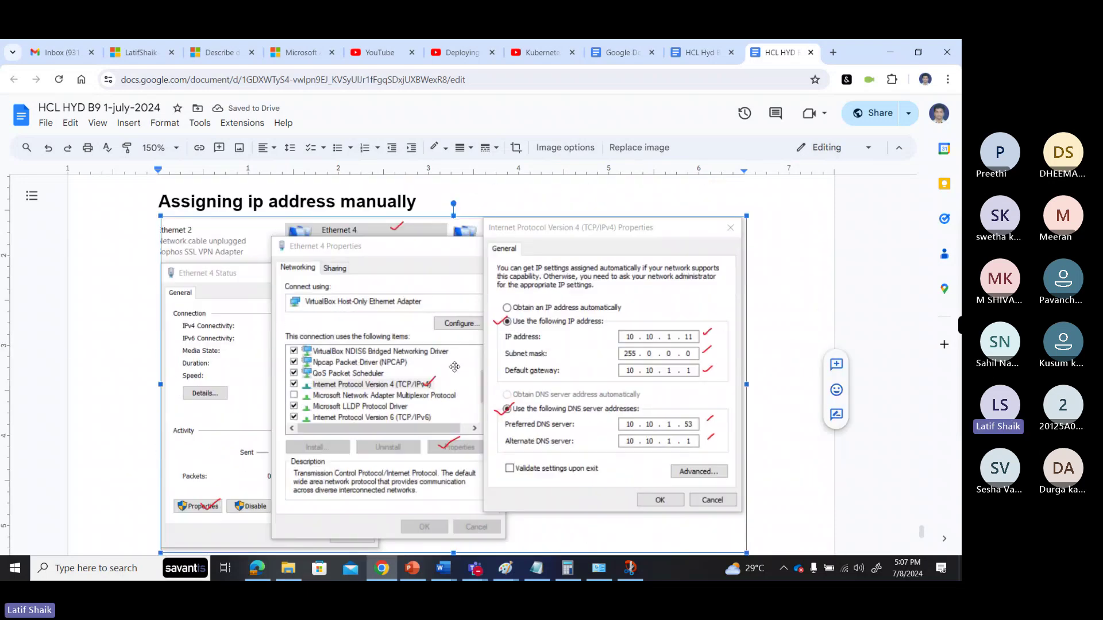
{"action": "scroll", "coordinate": [454, 366], "scroll_direction": "down", "scroll_amount": 1}
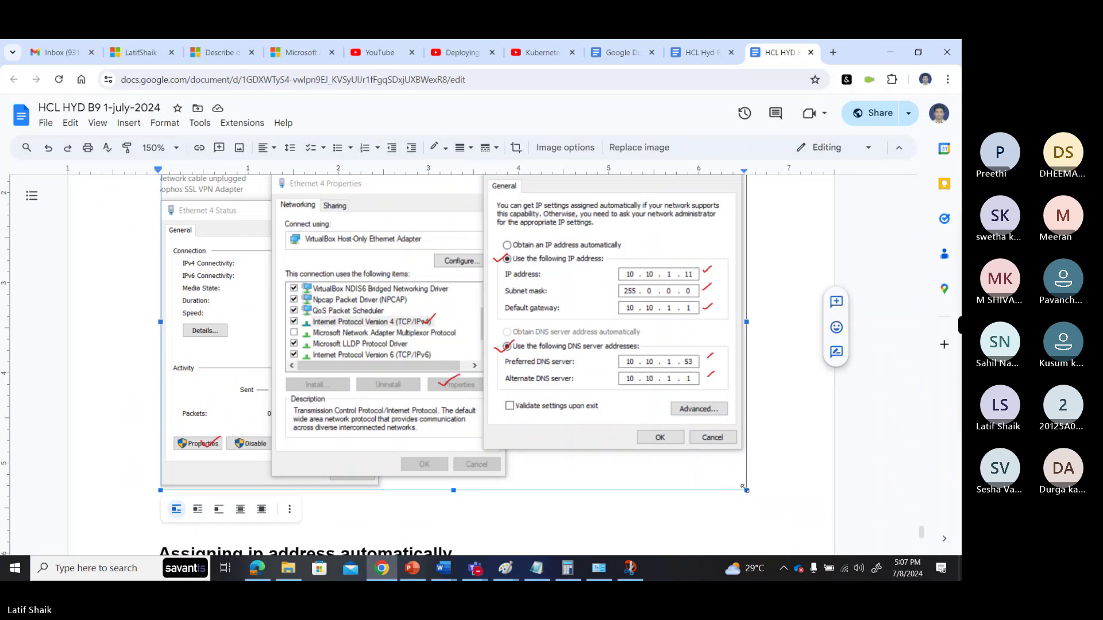
{"action": "left_click_drag", "start_coordinate": [745, 491], "coordinate": [656, 420]}
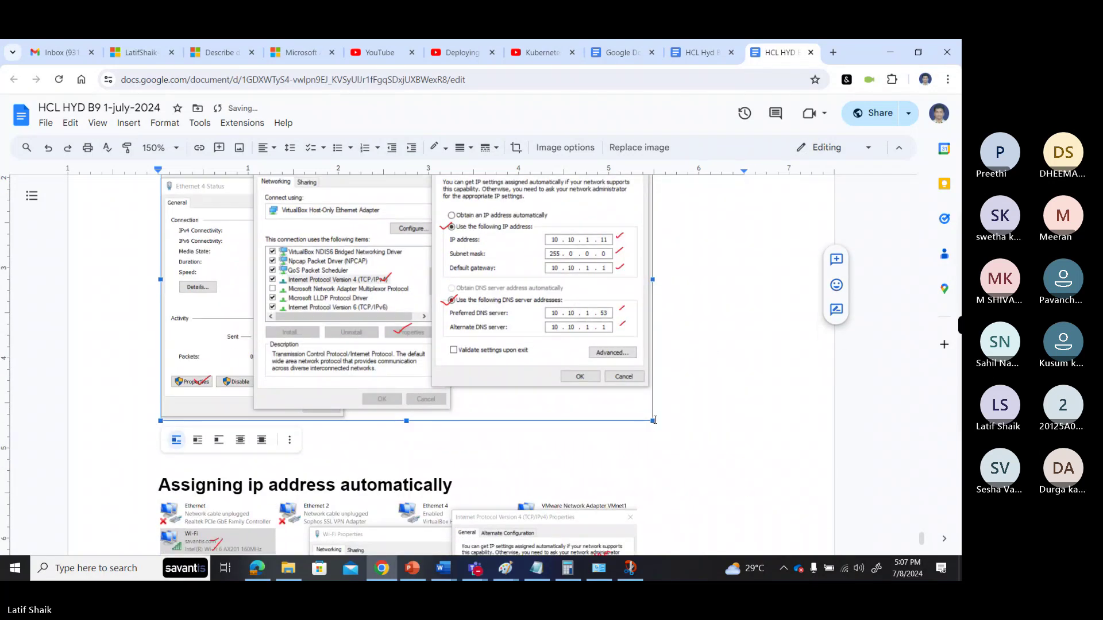
{"action": "left_click", "coordinate": [654, 420]}
Resize the automatic IP settings screenshot
{"action": "scroll", "coordinate": [581, 412], "scroll_direction": "down", "scroll_amount": 3}
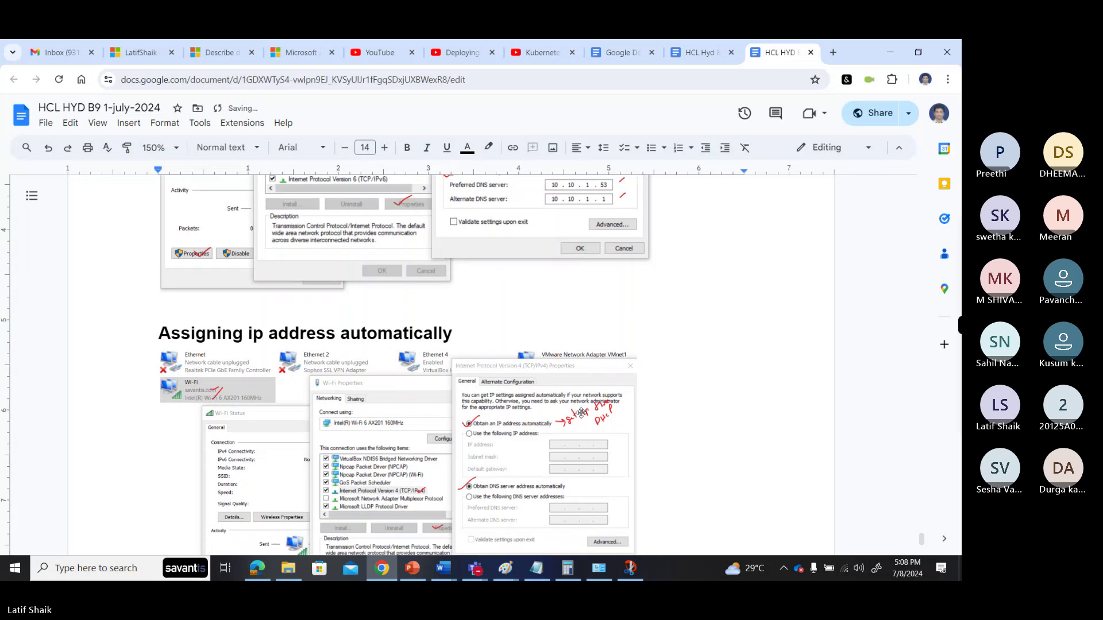
{"action": "scroll", "coordinate": [582, 412], "scroll_direction": "down", "scroll_amount": 3}
{"action": "left_click", "coordinate": [581, 345]}
{"action": "scroll", "coordinate": [651, 382], "scroll_direction": "up", "scroll_amount": 3}
{"action": "scroll", "coordinate": [651, 382], "scroll_direction": "down", "scroll_amount": 2}
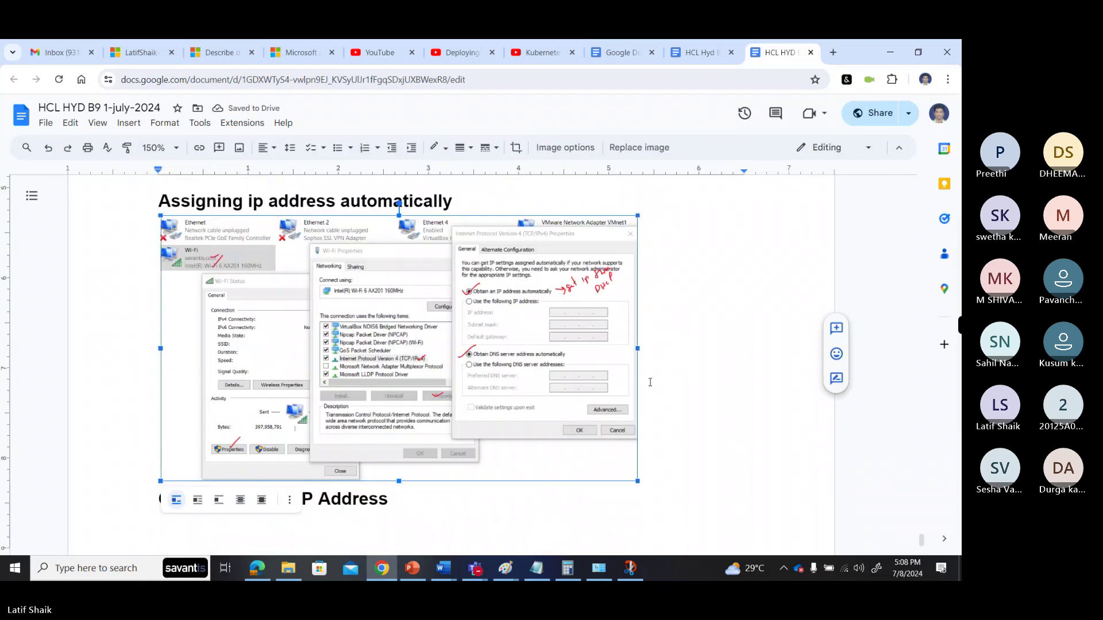
{"action": "scroll", "coordinate": [650, 382], "scroll_direction": "down", "scroll_amount": 1}
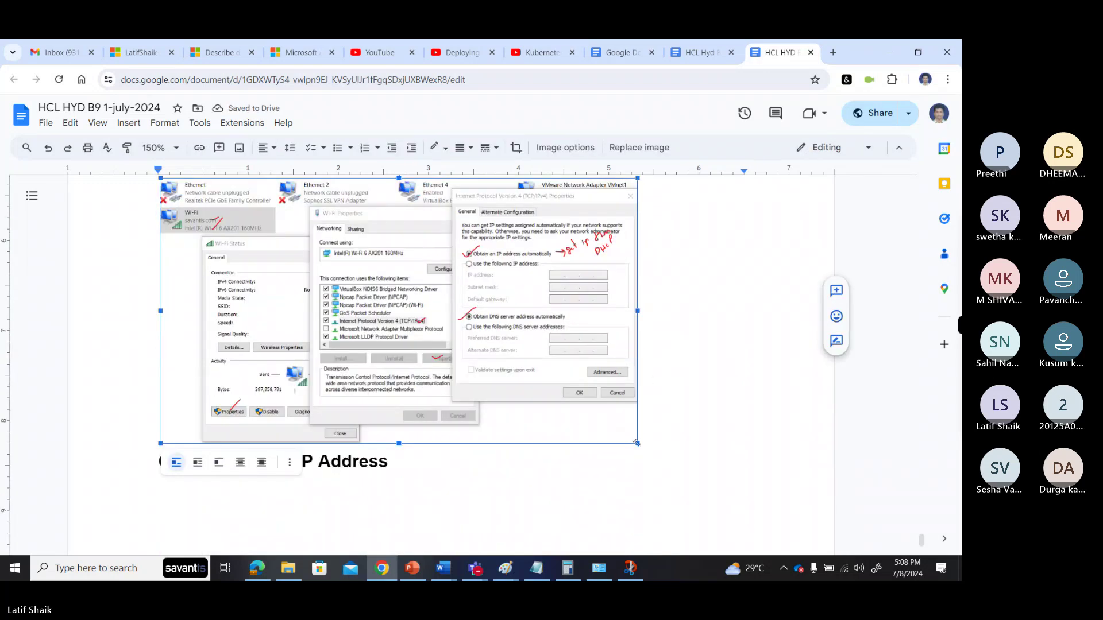
{"action": "left_click_drag", "start_coordinate": [636, 443], "coordinate": [653, 459]}
{"action": "scroll", "coordinate": [542, 398], "scroll_direction": "down", "scroll_amount": 5}
{"action": "scroll", "coordinate": [542, 399], "scroll_direction": "up", "scroll_amount": 1}
{"action": "left_click", "coordinate": [486, 315]}
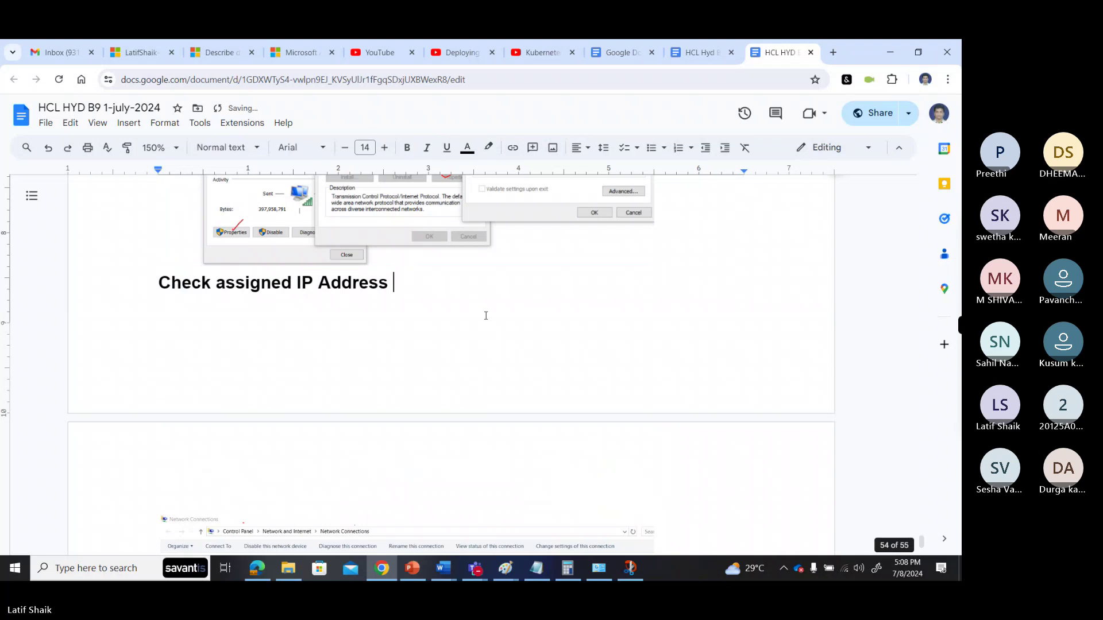
Push the 'Check assigned IP Address' heading onto the next page, then return to Network Connections
{"action": "key", "text": "Home"}
{"action": "key", "text": "Return"}
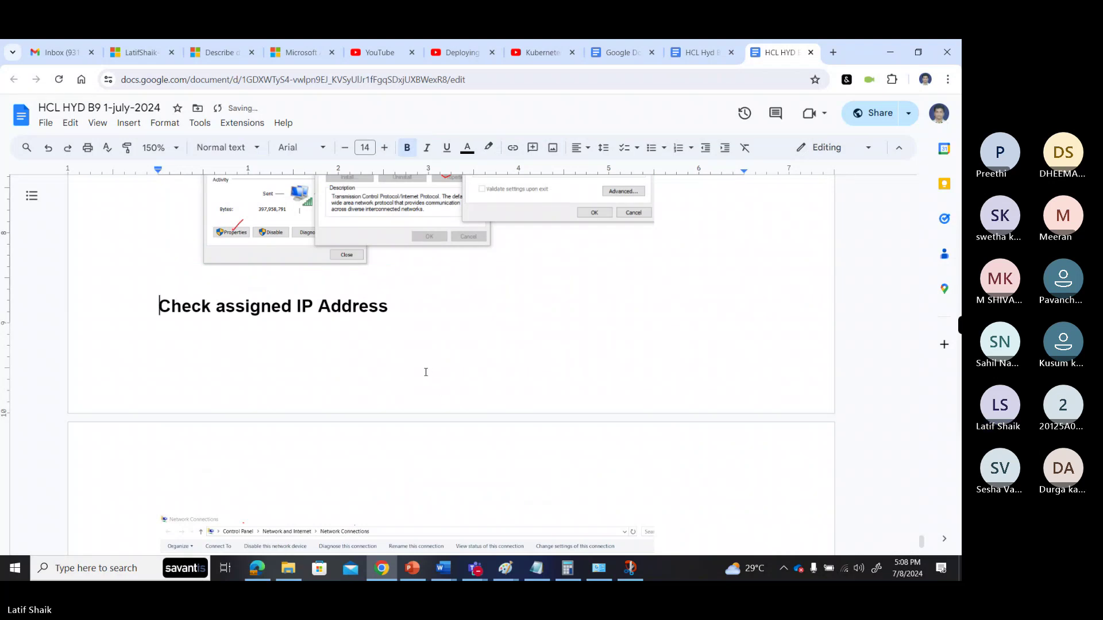
{"action": "key", "text": "Return"}
{"action": "scroll", "coordinate": [549, 379], "scroll_direction": "up", "scroll_amount": 7}
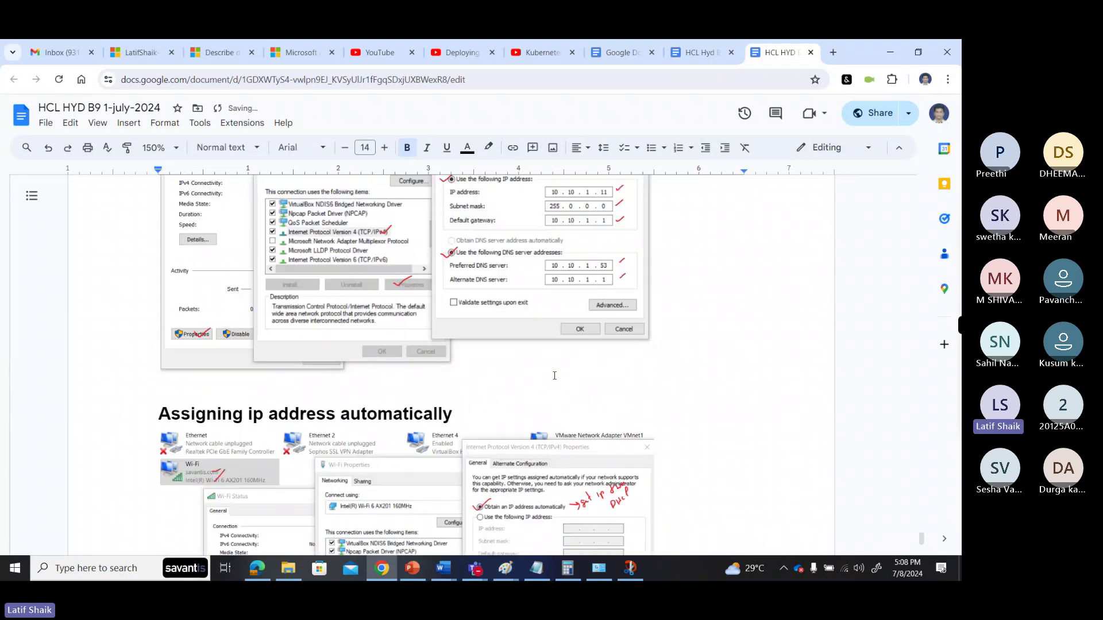
{"action": "scroll", "coordinate": [535, 380], "scroll_direction": "up", "scroll_amount": 5}
{"action": "scroll", "coordinate": [513, 385], "scroll_direction": "down", "scroll_amount": 10}
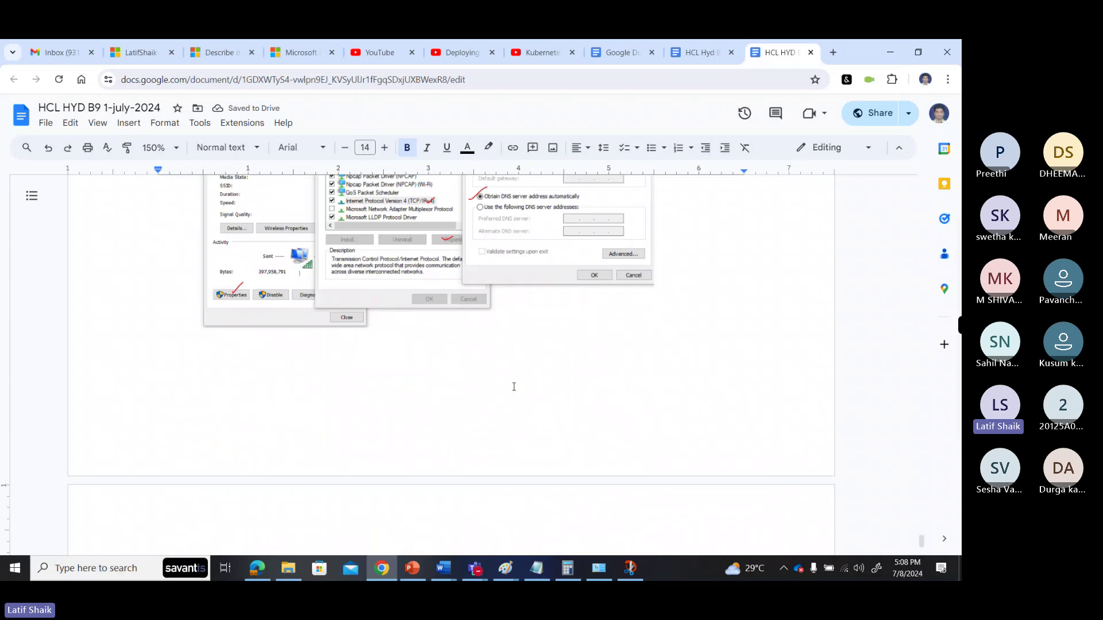
{"action": "scroll", "coordinate": [513, 387], "scroll_direction": "down", "scroll_amount": 7}
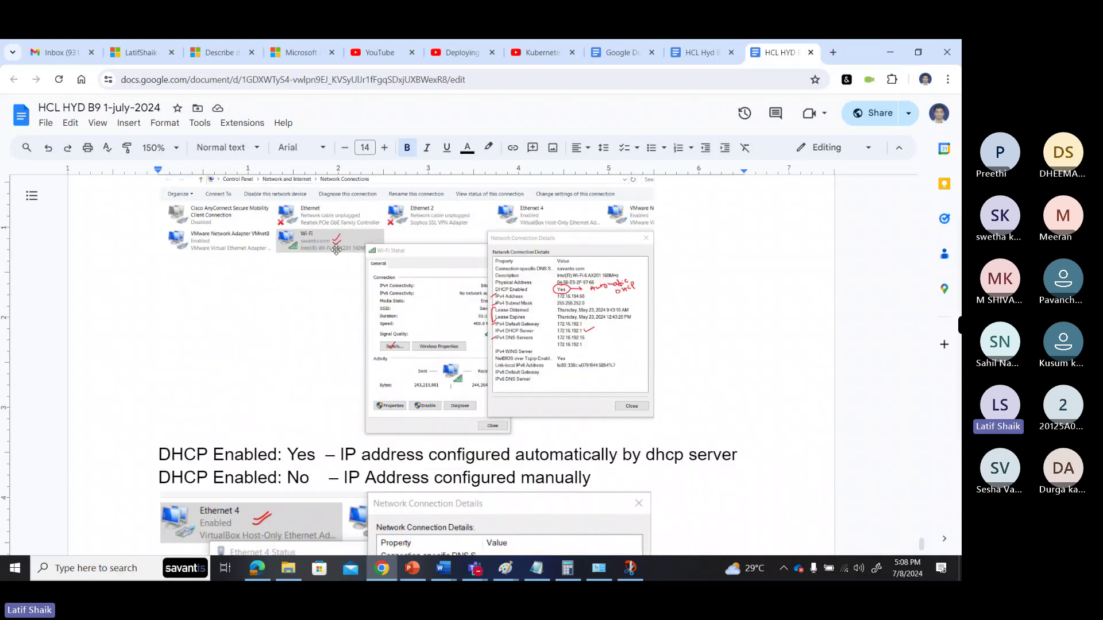
{"action": "left_click", "coordinate": [599, 568]}
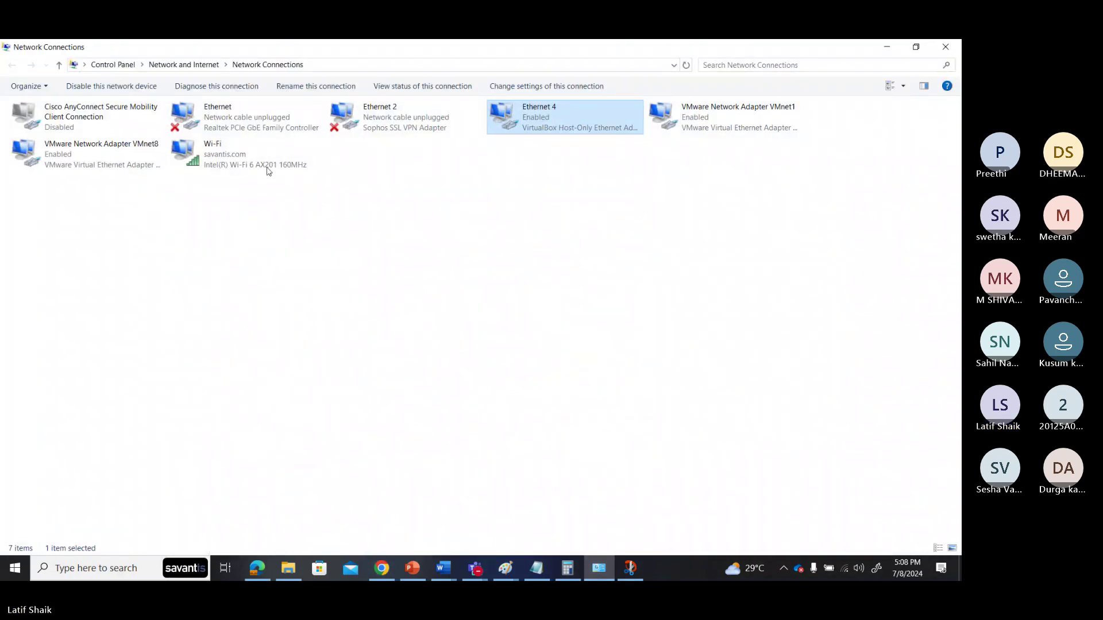
Open the Wi-Fi adapter's connection details, showing DHCP Enabled Yes and IPv4 172.16.194.68
{"action": "left_click", "coordinate": [253, 155]}
{"action": "double_click", "coordinate": [253, 155]}
{"action": "left_click", "coordinate": [409, 318]}
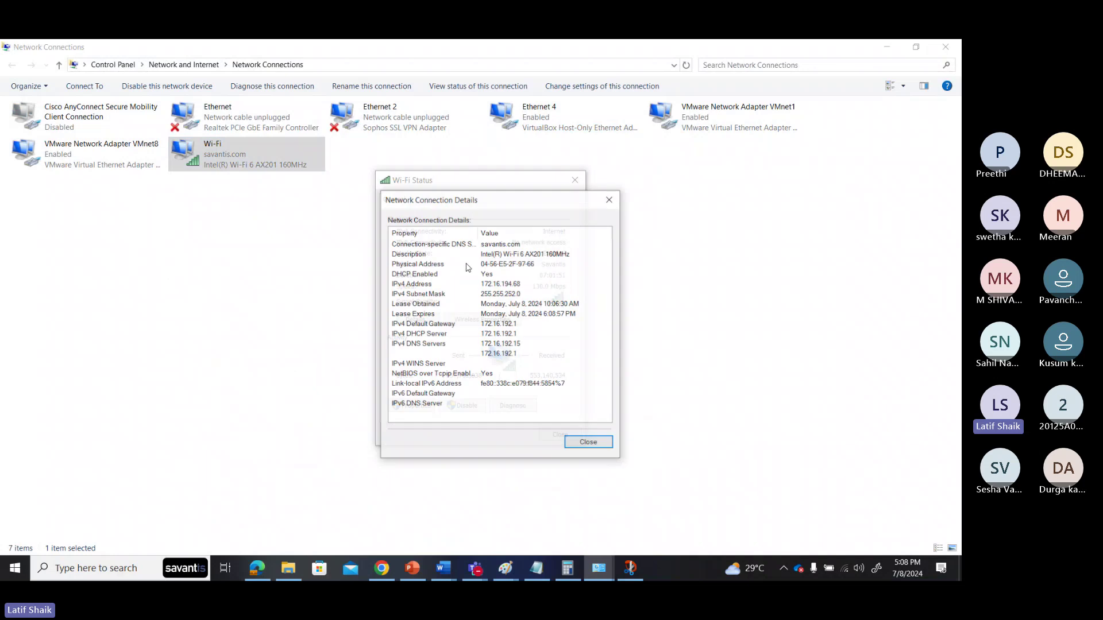
{"action": "left_click_drag", "start_coordinate": [471, 206], "coordinate": [678, 151]}
{"action": "left_click", "coordinate": [714, 217]}
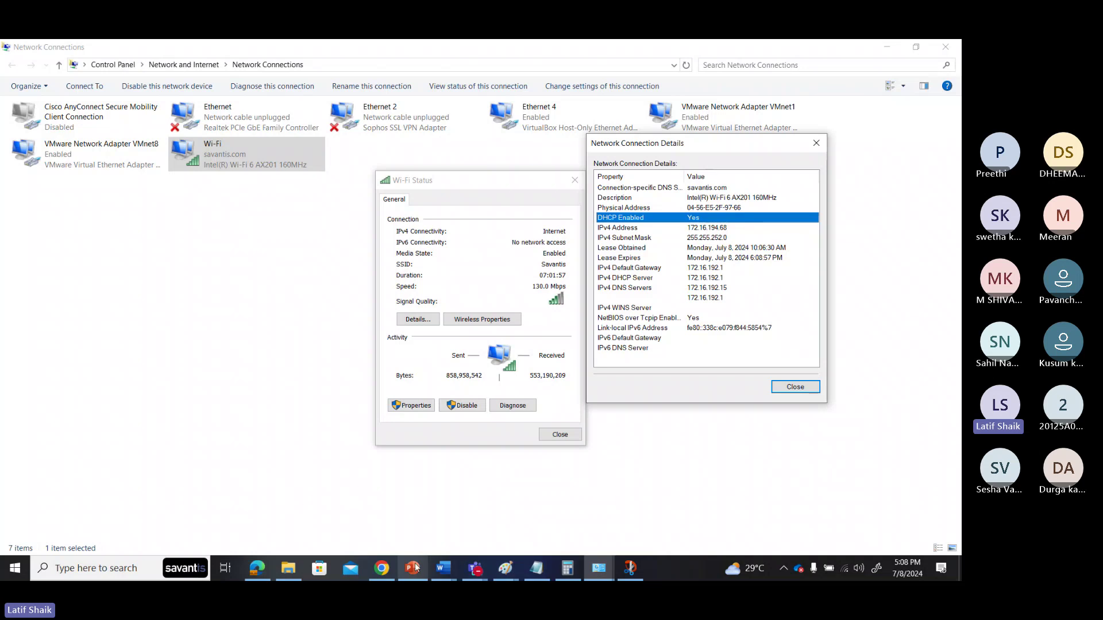
Review the DHCP Enabled Yes/No explanations in the notes, highlighting 'IP Address configured manually'
{"action": "left_click", "coordinate": [391, 569]}
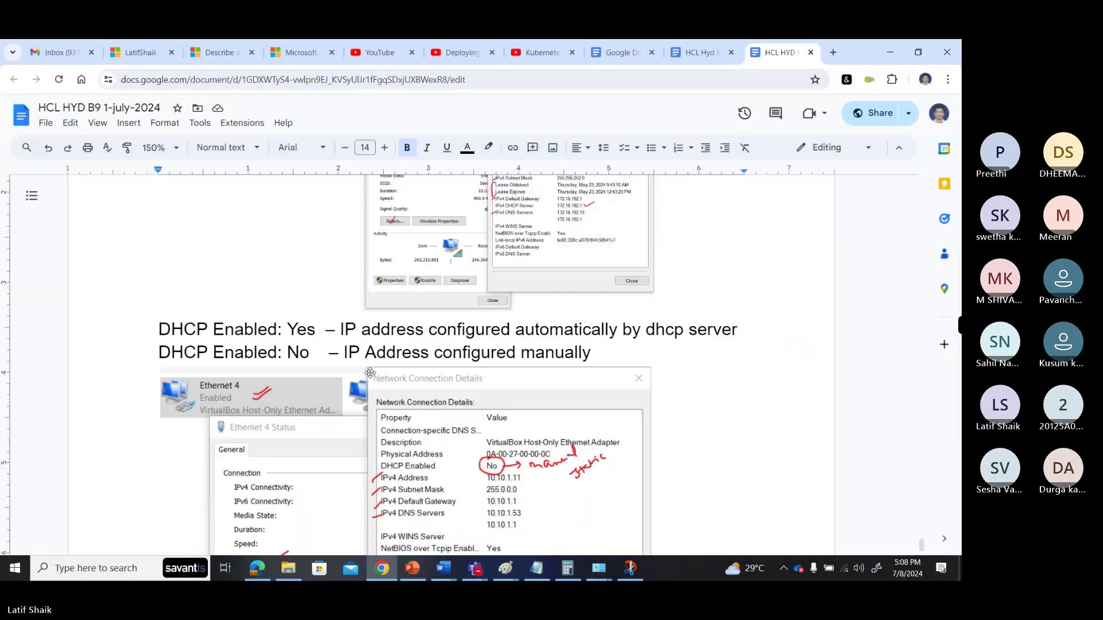
{"action": "left_click_drag", "start_coordinate": [341, 330], "coordinate": [618, 332]}
{"action": "left_click", "coordinate": [666, 330]}
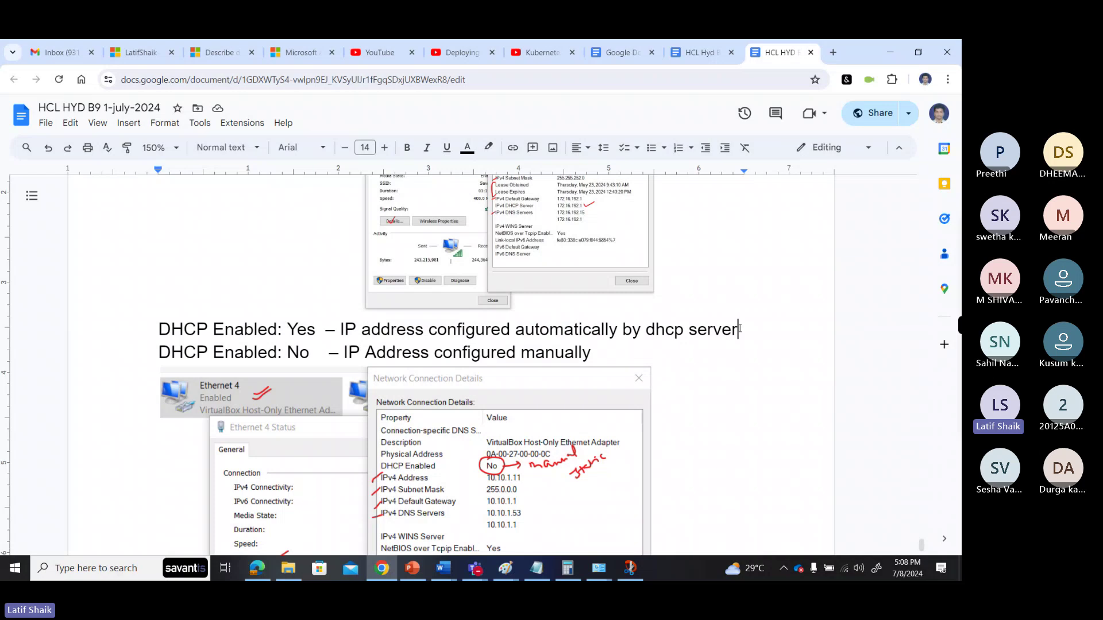
{"action": "scroll", "coordinate": [537, 394], "scroll_direction": "down", "scroll_amount": 3}
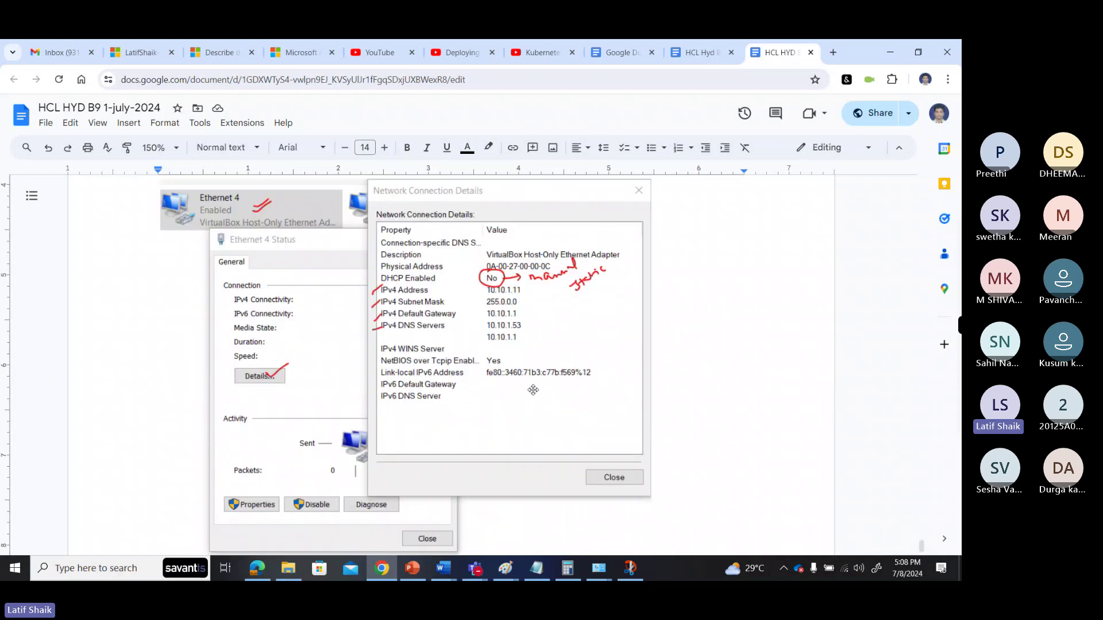
{"action": "scroll", "coordinate": [534, 390], "scroll_direction": "up", "scroll_amount": 5}
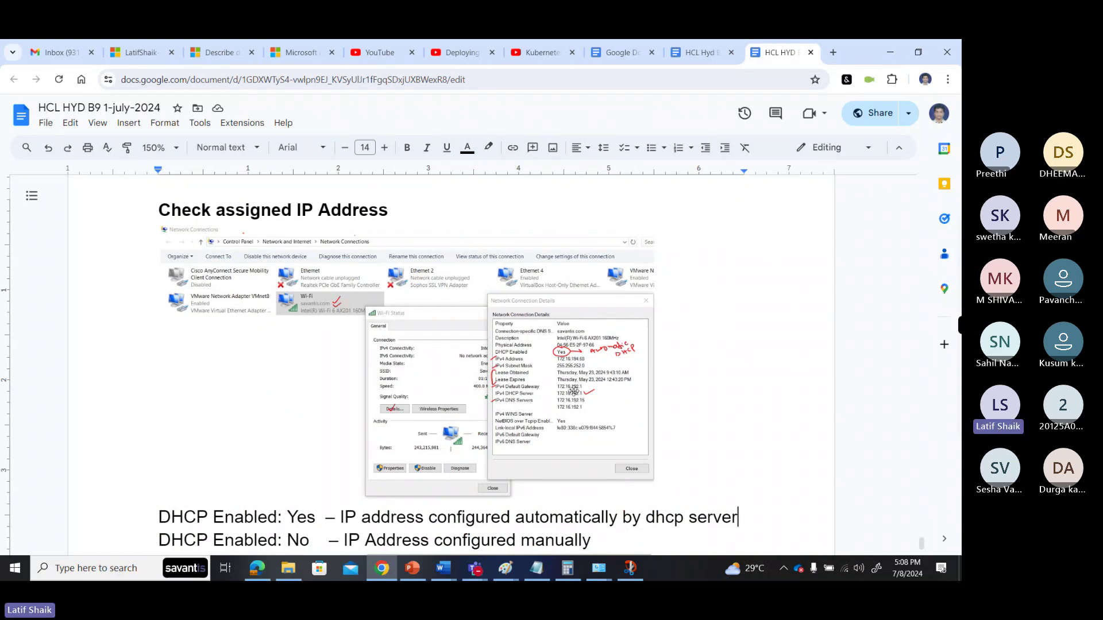
{"action": "scroll", "coordinate": [437, 405], "scroll_direction": "down", "scroll_amount": 2}
{"action": "left_click_drag", "start_coordinate": [342, 417], "coordinate": [591, 415]}
{"action": "scroll", "coordinate": [590, 414], "scroll_direction": "down", "scroll_amount": 2}
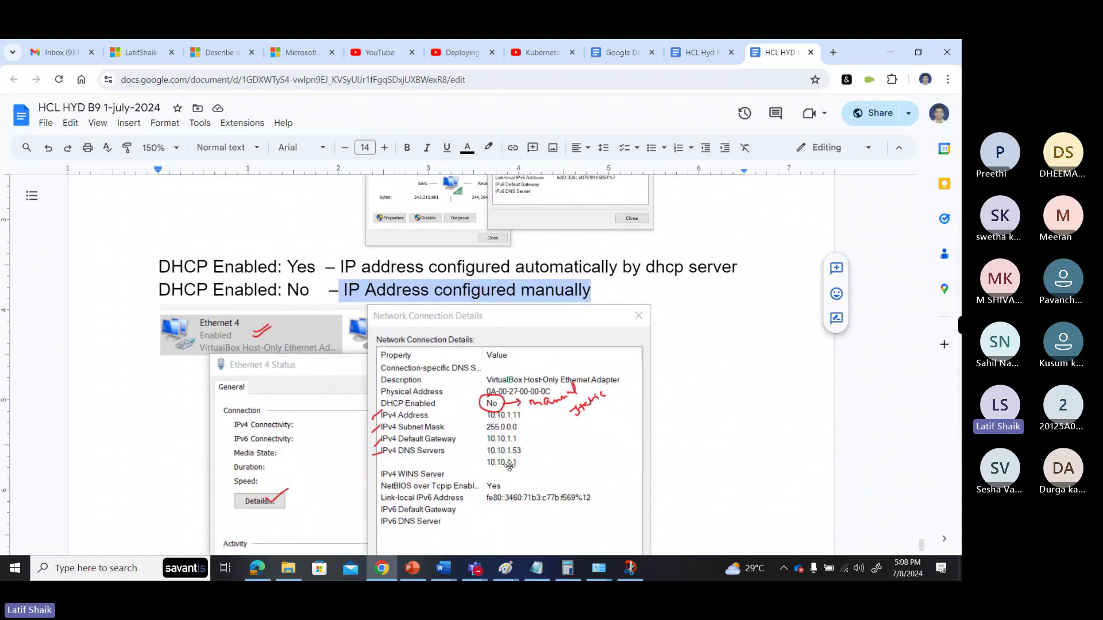
{"action": "scroll", "coordinate": [509, 465], "scroll_direction": "down", "scroll_amount": 4}
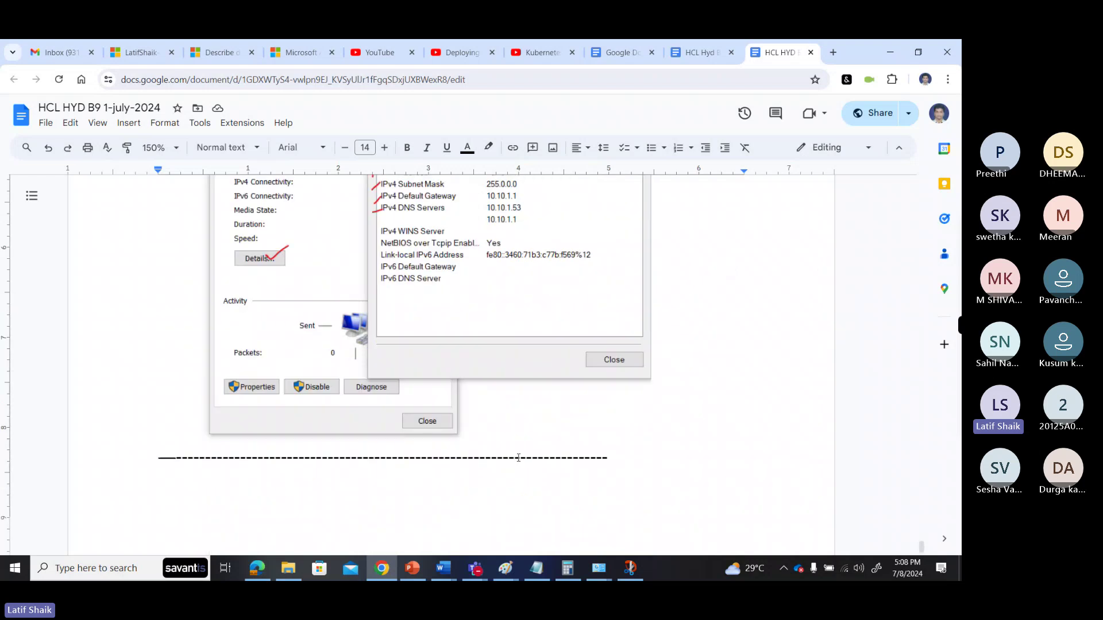
{"action": "scroll", "coordinate": [509, 444], "scroll_direction": "down", "scroll_amount": 1}
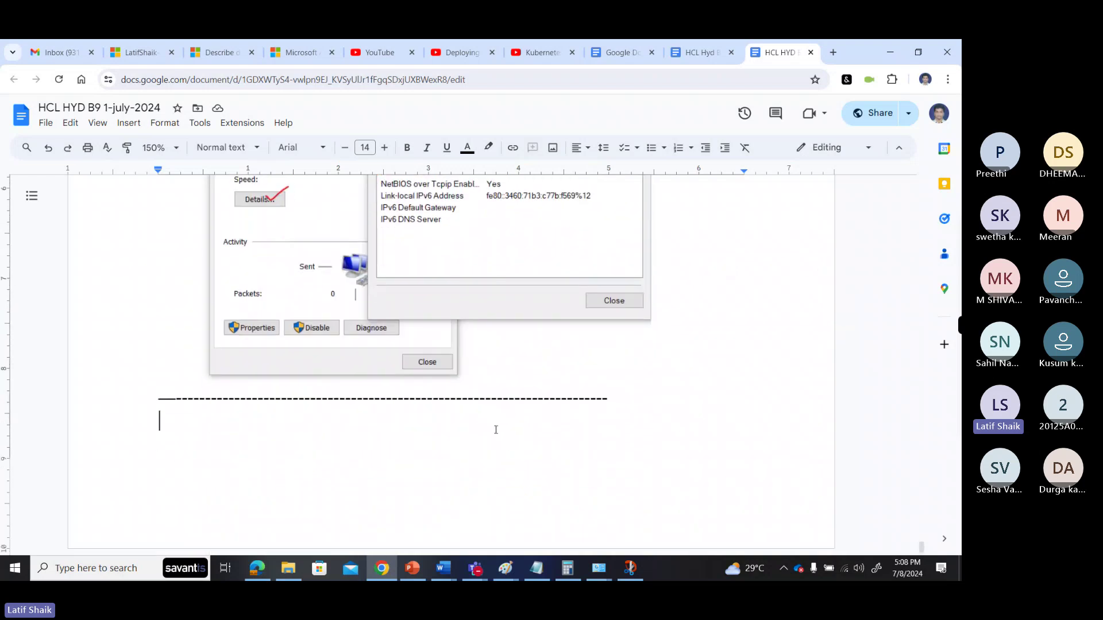
{"action": "scroll", "coordinate": [496, 430], "scroll_direction": "up", "scroll_amount": 4}
{"action": "scroll", "coordinate": [496, 430], "scroll_direction": "down", "scroll_amount": 8}
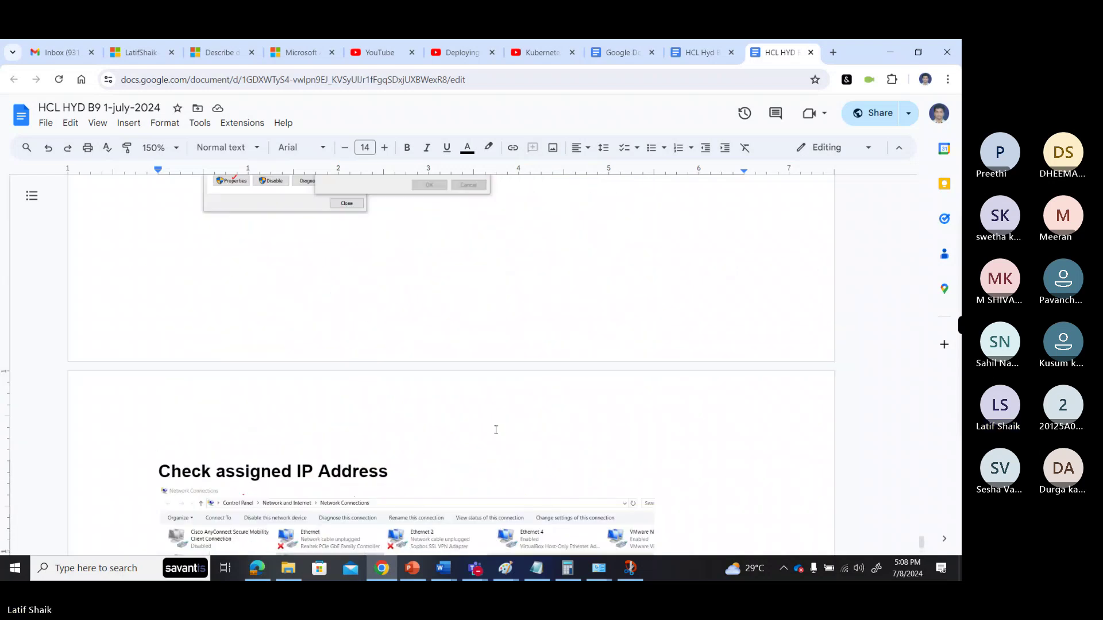
{"action": "scroll", "coordinate": [496, 430], "scroll_direction": "up", "scroll_amount": 10}
{"action": "scroll", "coordinate": [495, 432], "scroll_direction": "up", "scroll_amount": 10}
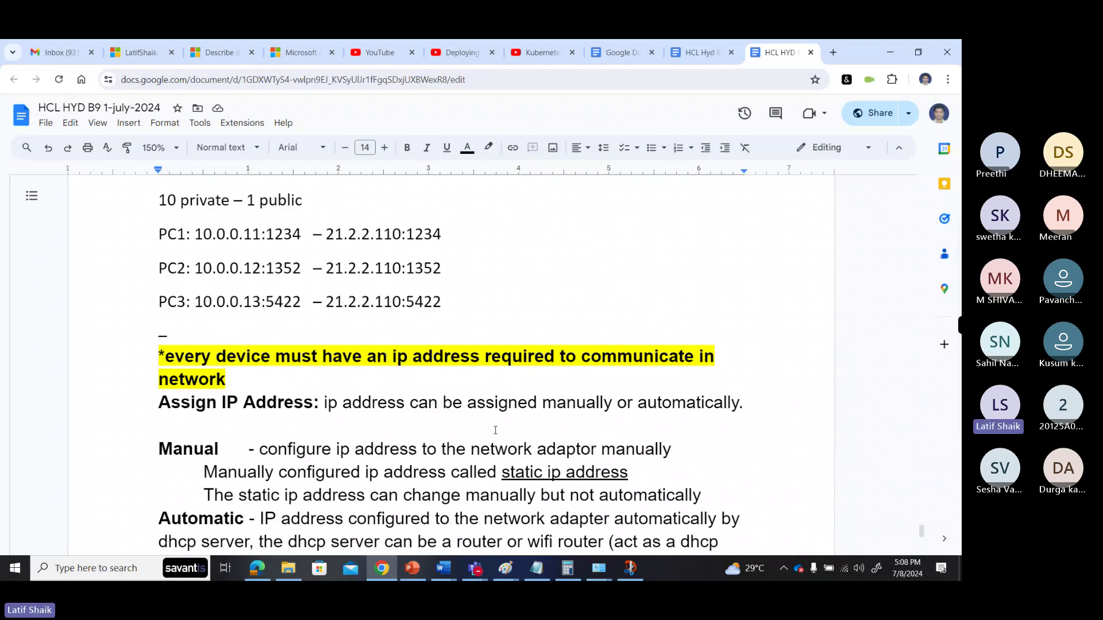
{"action": "scroll", "coordinate": [495, 430], "scroll_direction": "down", "scroll_amount": 15}
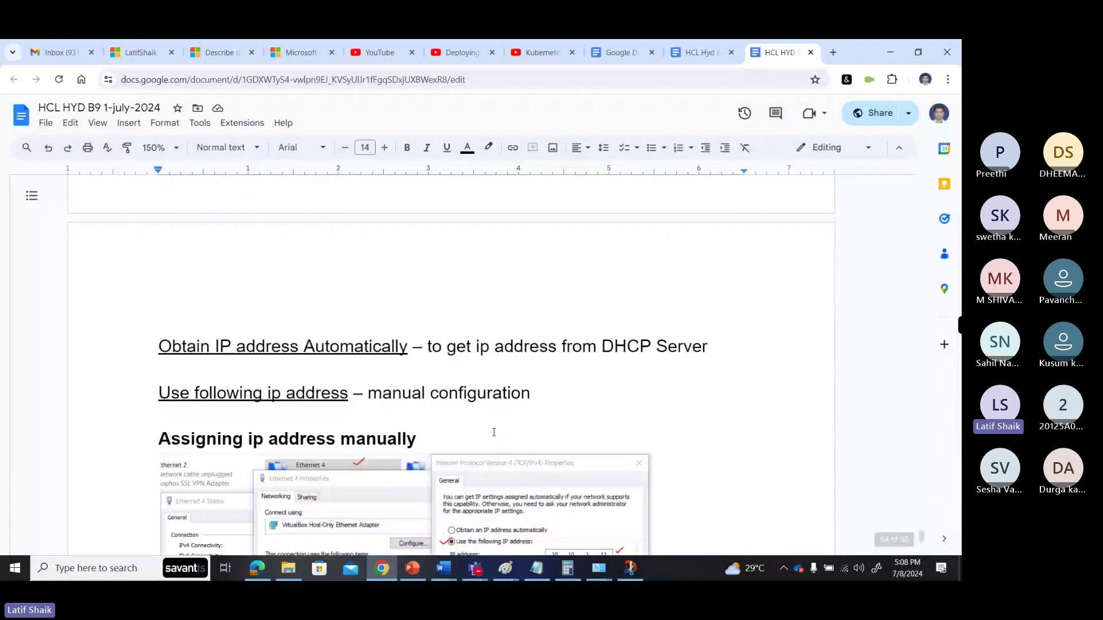
Compare with the HCL Hyd B8 3-June-2024 notes, then scroll to the end of the B9 notes
{"action": "left_click", "coordinate": [699, 52]}
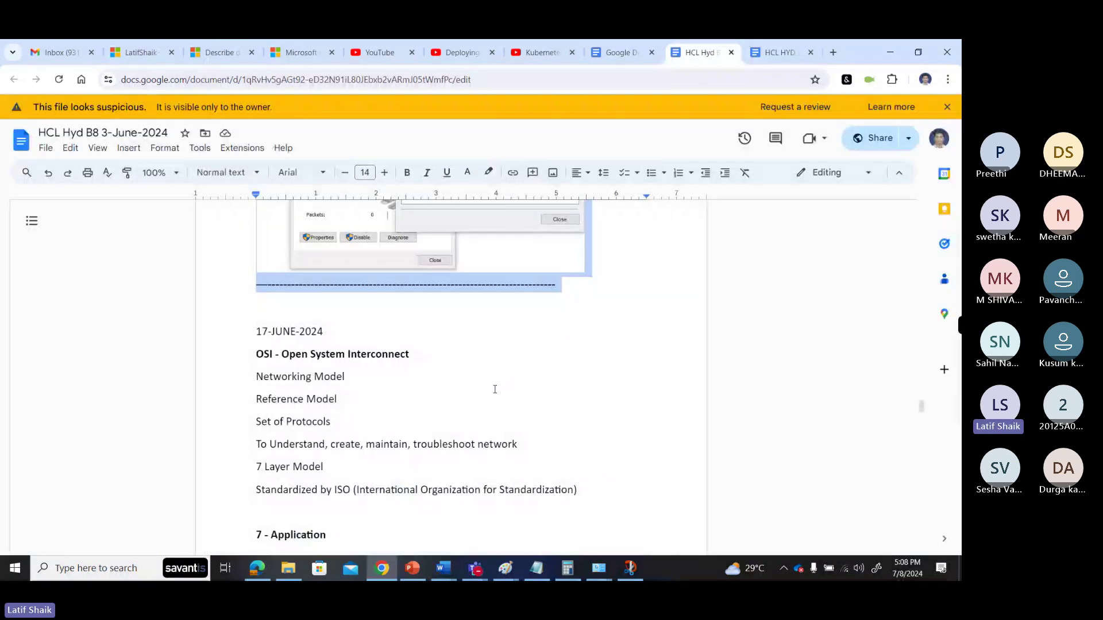
{"action": "scroll", "coordinate": [495, 385], "scroll_direction": "up", "scroll_amount": 10}
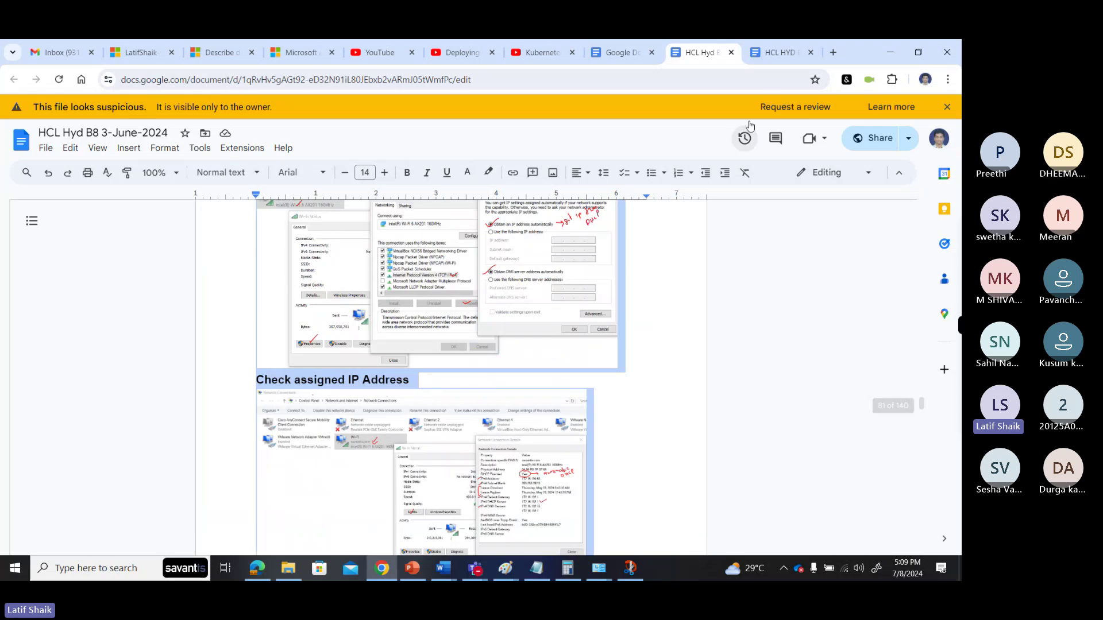
{"action": "left_click", "coordinate": [779, 52]}
{"action": "scroll", "coordinate": [499, 403], "scroll_direction": "down", "scroll_amount": 5}
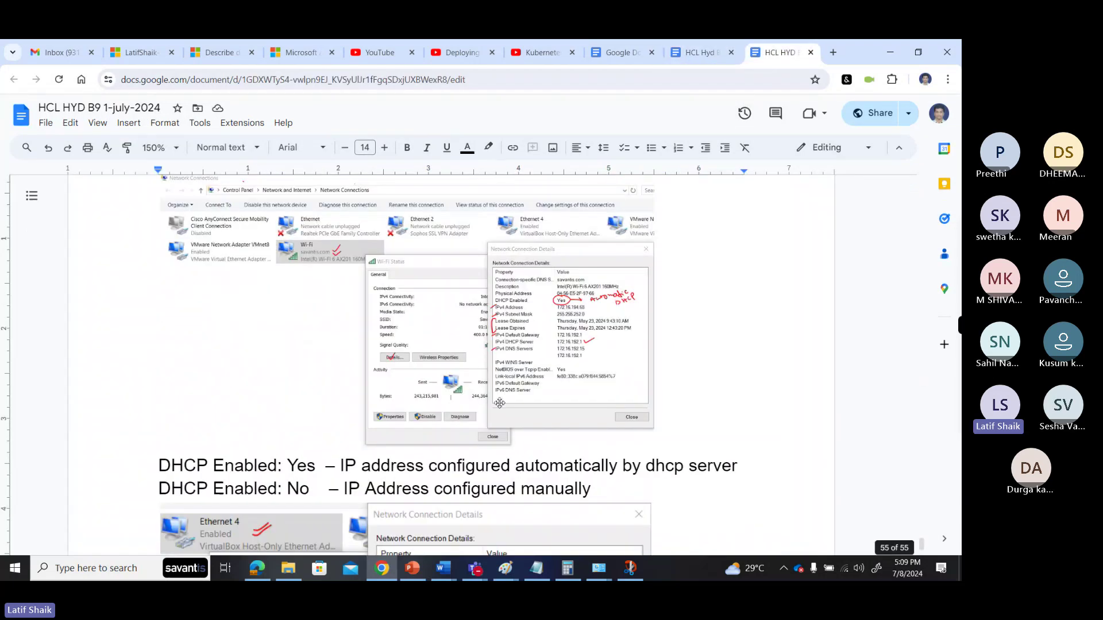
{"action": "scroll", "coordinate": [499, 403], "scroll_direction": "down", "scroll_amount": 5}
{"action": "scroll", "coordinate": [499, 403], "scroll_direction": "down", "scroll_amount": 3}
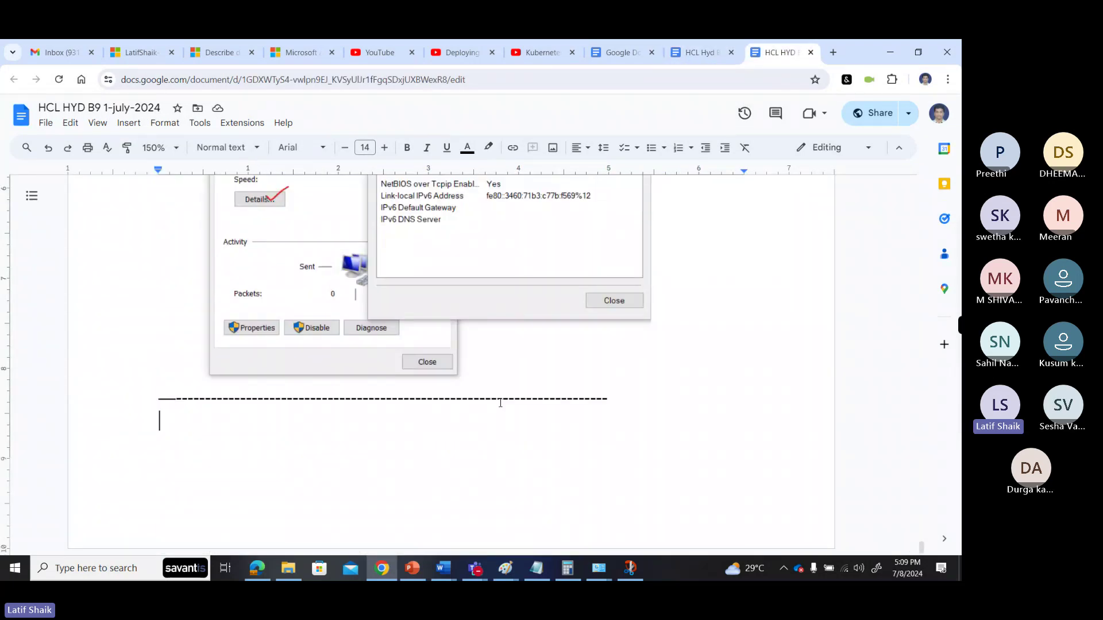
Add 'ipconfig' and 'ipconfig /all' on separate lines below the dashed separator
{"action": "type", "text": "iP"}
{"action": "key", "text": "BackSpace"}
{"action": "key", "text": "BackSpace"}
{"action": "key", "text": "BackSpace"}
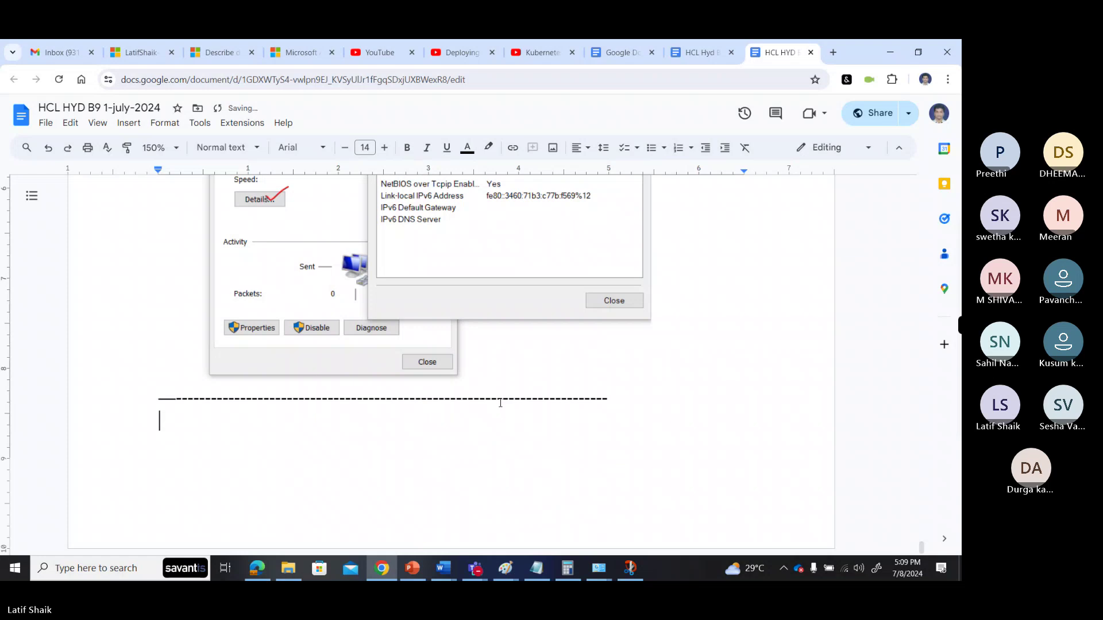
{"action": "key", "text": "Return"}
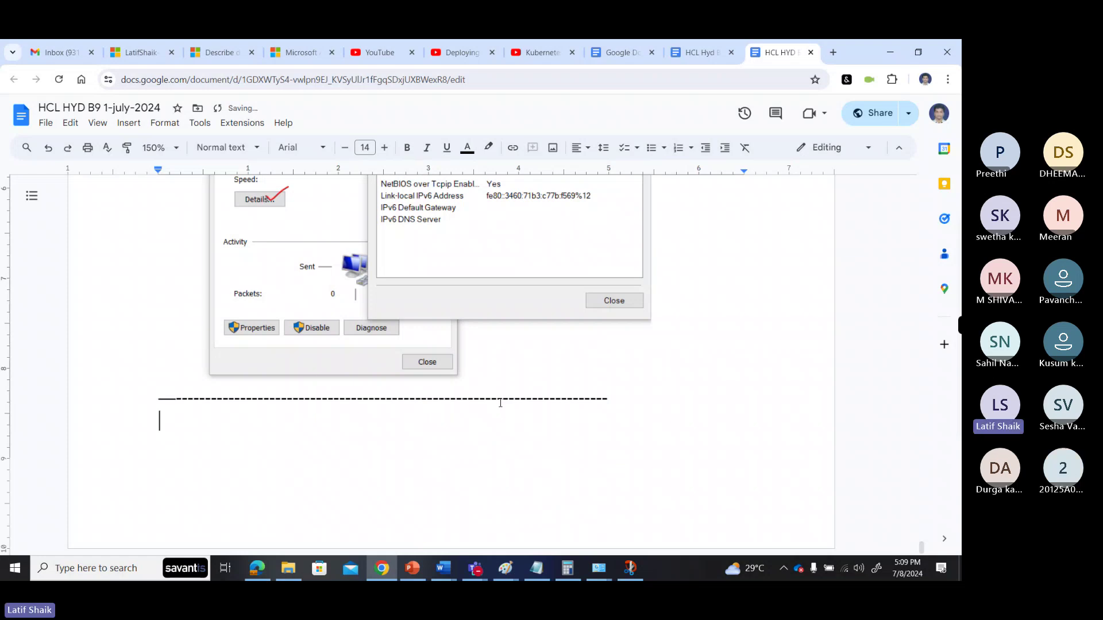
{"action": "type", "text": "ipconfig"}
{"action": "key", "text": "Return"}
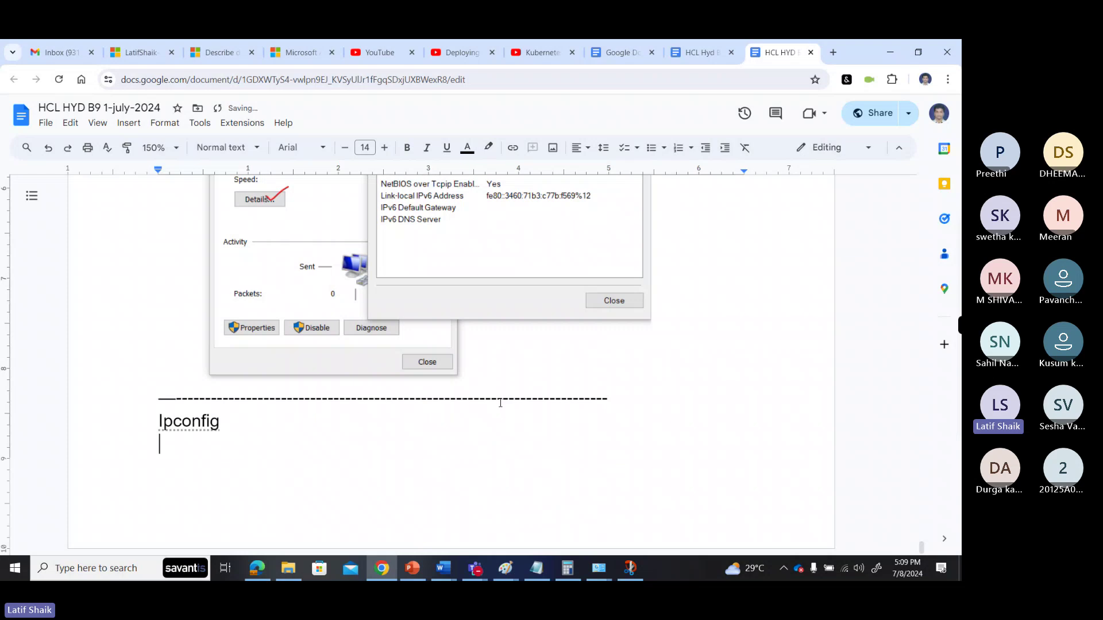
{"action": "type", "text": "ipcinf"}
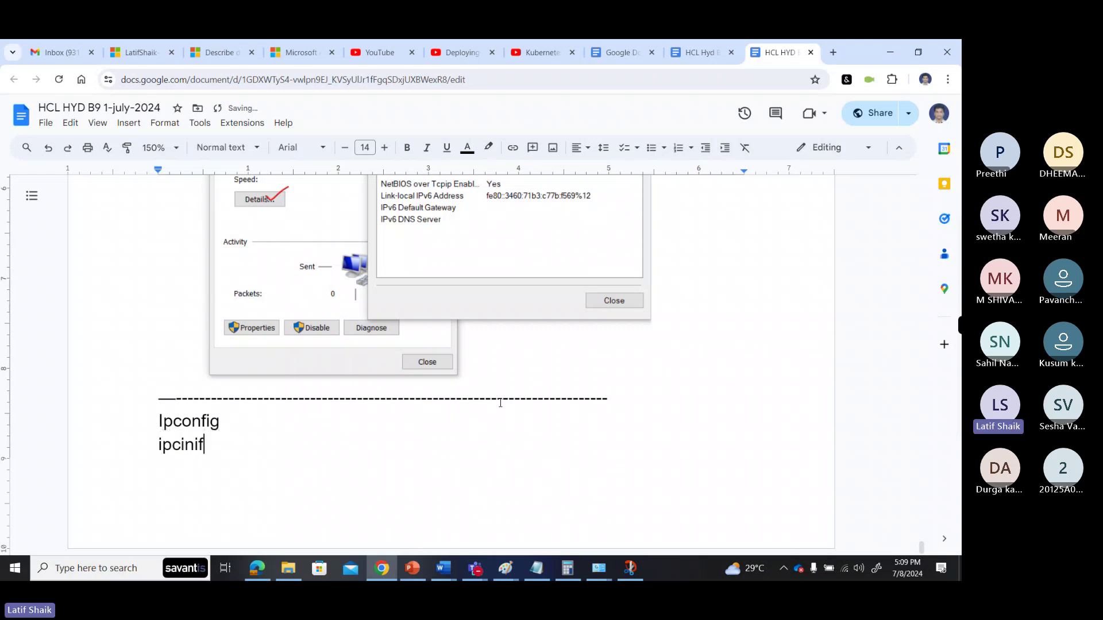
{"action": "key", "text": "BackSpace"}
{"action": "key", "text": "BackSpace"}
{"action": "key", "text": "BackSpace"}
{"action": "type", "text": "onfig "}
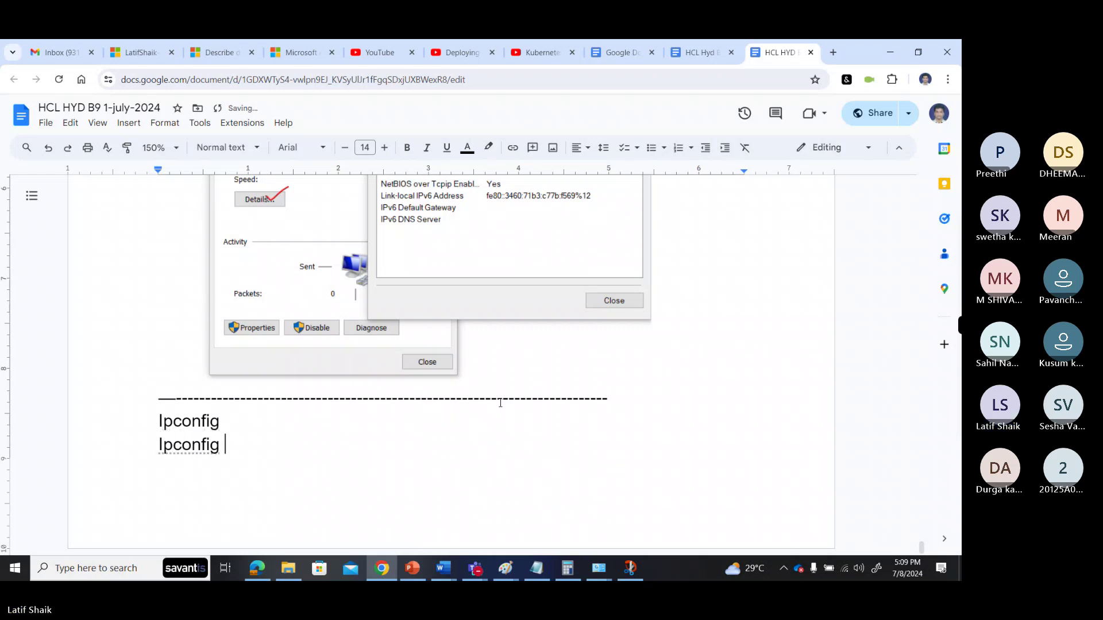
{"action": "type", "text": "/all"}
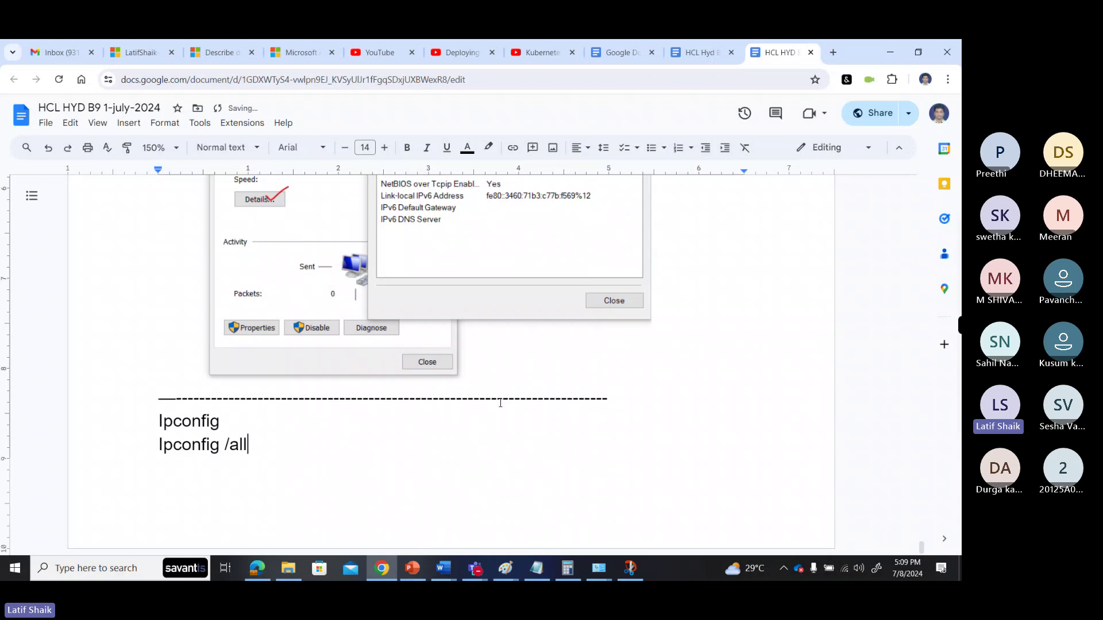
{"action": "left_click_drag", "start_coordinate": [262, 438], "coordinate": [158, 422]}
{"action": "left_click", "coordinate": [257, 437]}
Switch to the HCL Hyd B8 3-June-2024 notes and select the text from the OSI heading onward
{"action": "left_click", "coordinate": [696, 52]}
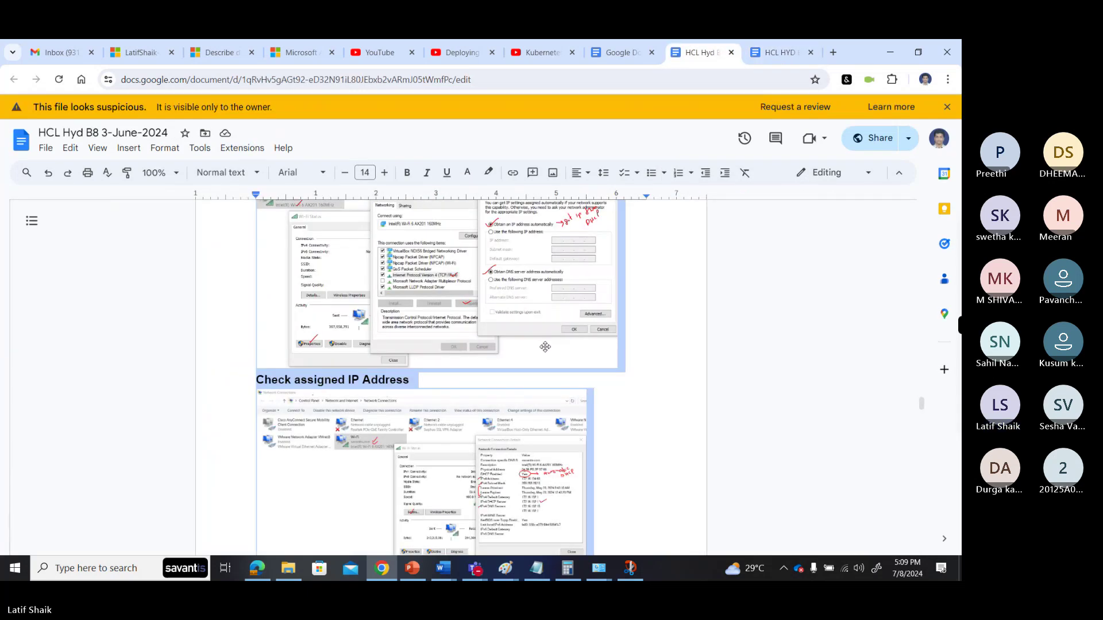
{"action": "scroll", "coordinate": [545, 347], "scroll_direction": "down", "scroll_amount": 10}
{"action": "left_click", "coordinate": [488, 308]}
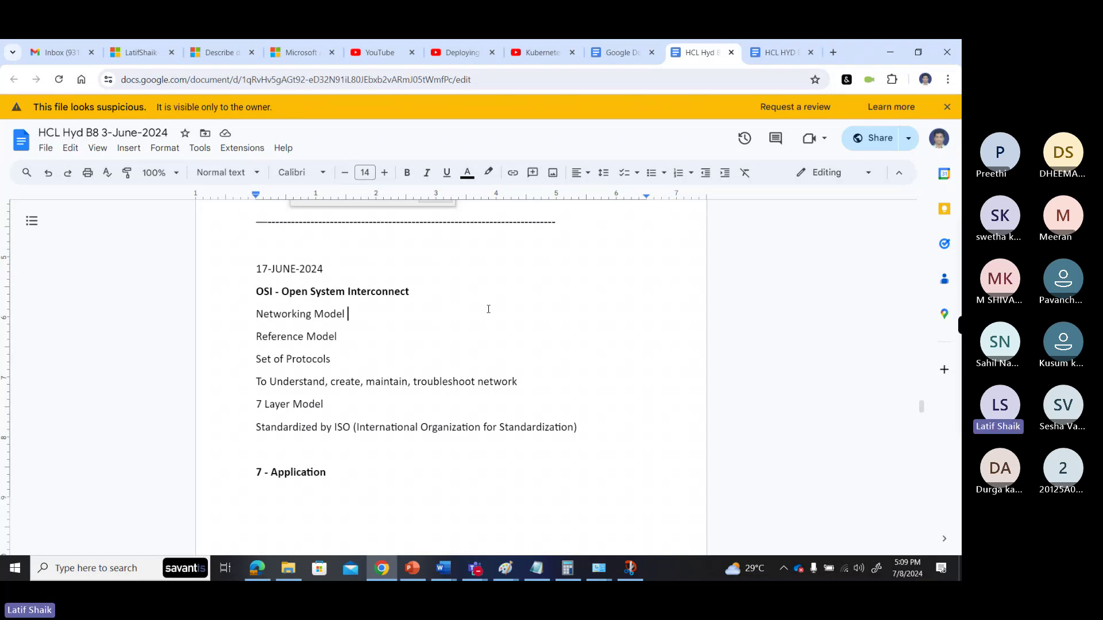
{"action": "left_click_drag", "start_coordinate": [256, 291], "coordinate": [439, 445]}
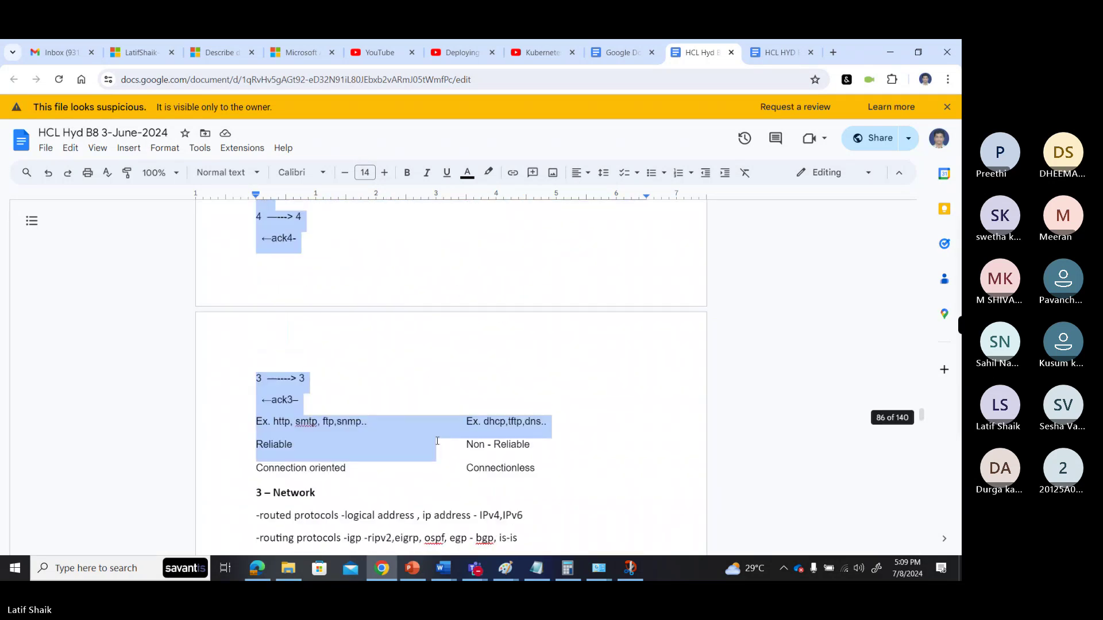
{"action": "left_click", "coordinate": [412, 463]}
Scroll the notes down to the 'How to connect devices' section on wired and wireless setups
{"action": "scroll", "coordinate": [427, 438], "scroll_direction": "down", "scroll_amount": 5}
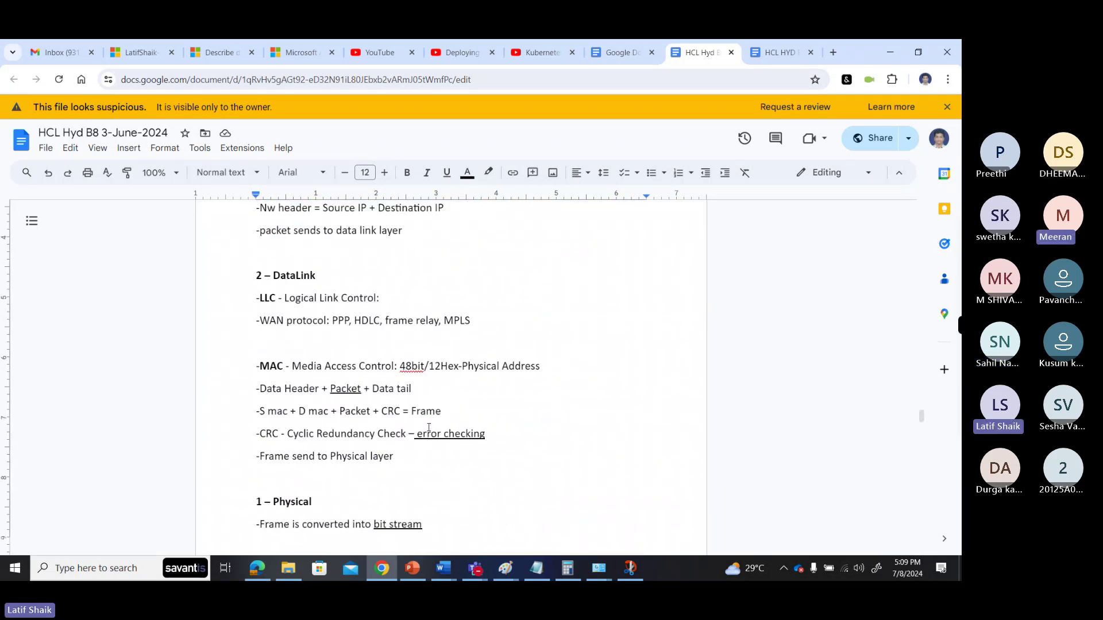
{"action": "scroll", "coordinate": [427, 438], "scroll_direction": "down", "scroll_amount": 4}
{"action": "scroll", "coordinate": [442, 413], "scroll_direction": "down", "scroll_amount": 9}
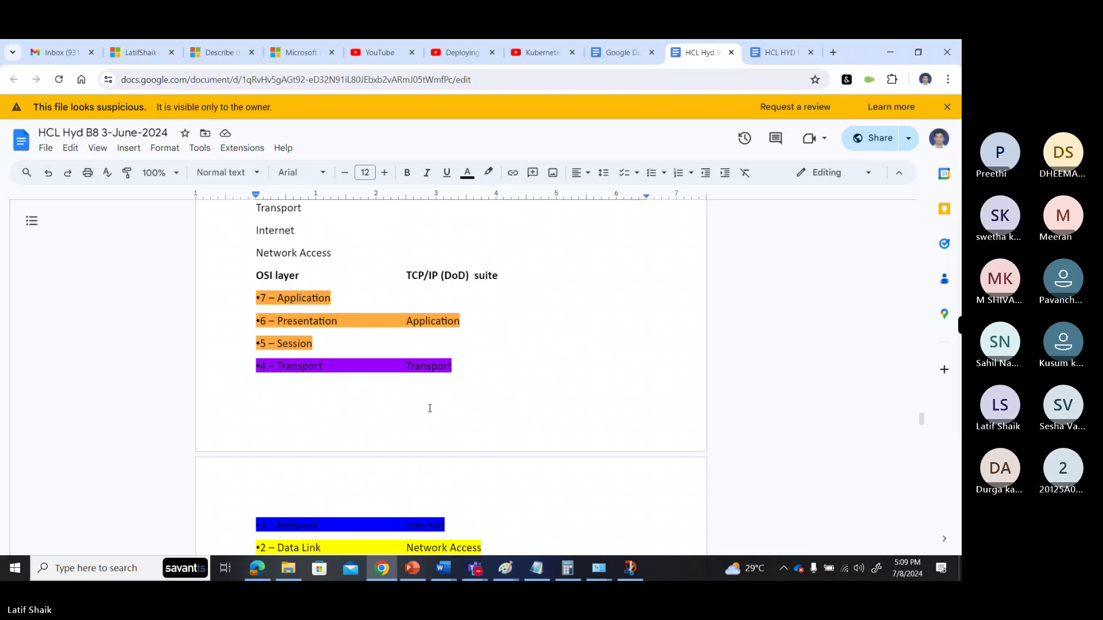
{"action": "scroll", "coordinate": [434, 407], "scroll_direction": "down", "scroll_amount": 5}
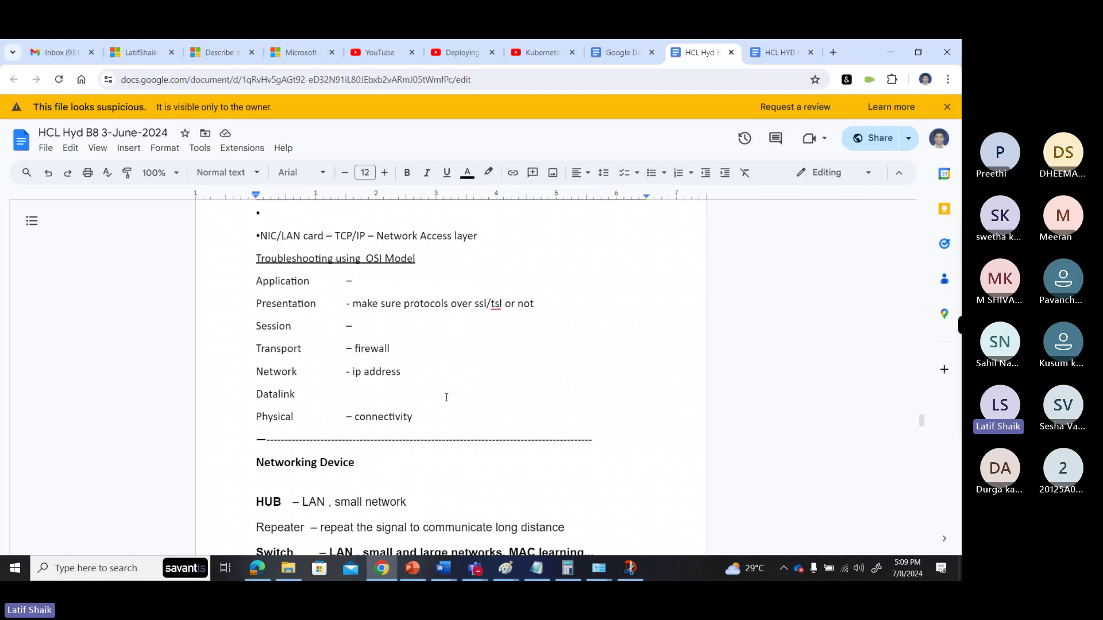
{"action": "scroll", "coordinate": [446, 398], "scroll_direction": "down", "scroll_amount": 5}
{"action": "scroll", "coordinate": [446, 395], "scroll_direction": "down", "scroll_amount": 5}
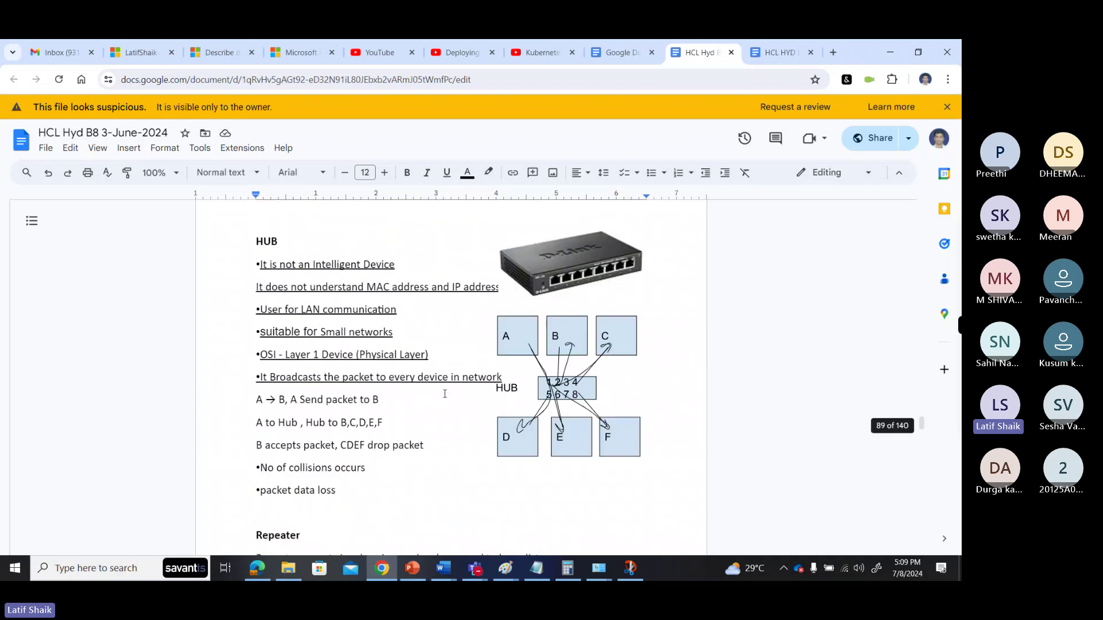
{"action": "scroll", "coordinate": [446, 395], "scroll_direction": "up", "scroll_amount": 10}
{"action": "scroll", "coordinate": [445, 394], "scroll_direction": "up", "scroll_amount": 20}
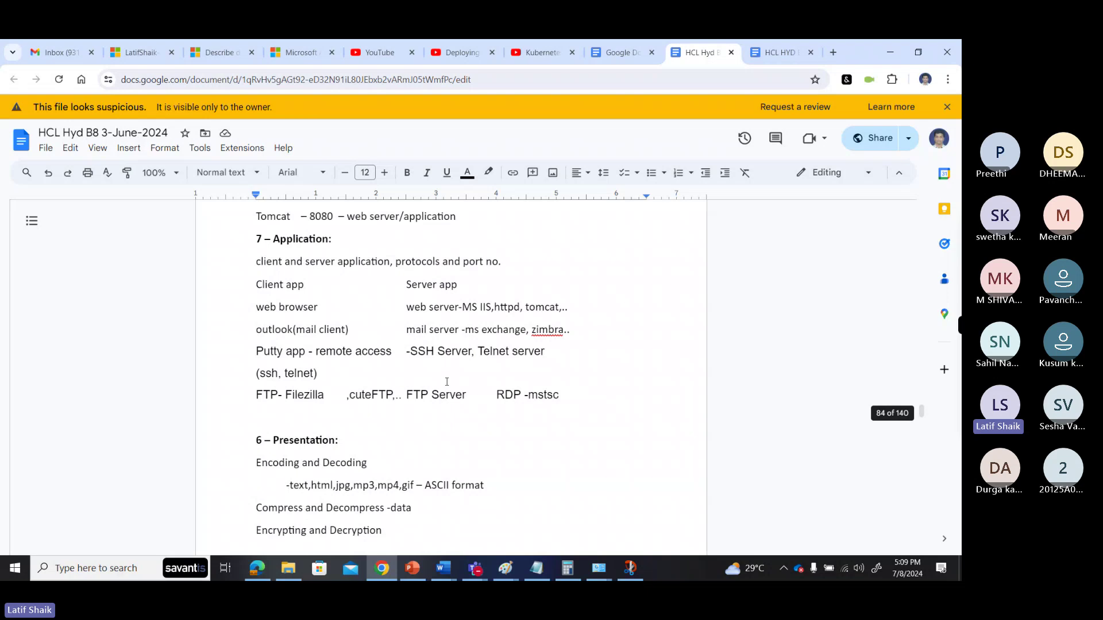
{"action": "scroll", "coordinate": [447, 381], "scroll_direction": "up", "scroll_amount": 15}
{"action": "scroll", "coordinate": [460, 357], "scroll_direction": "down", "scroll_amount": 8}
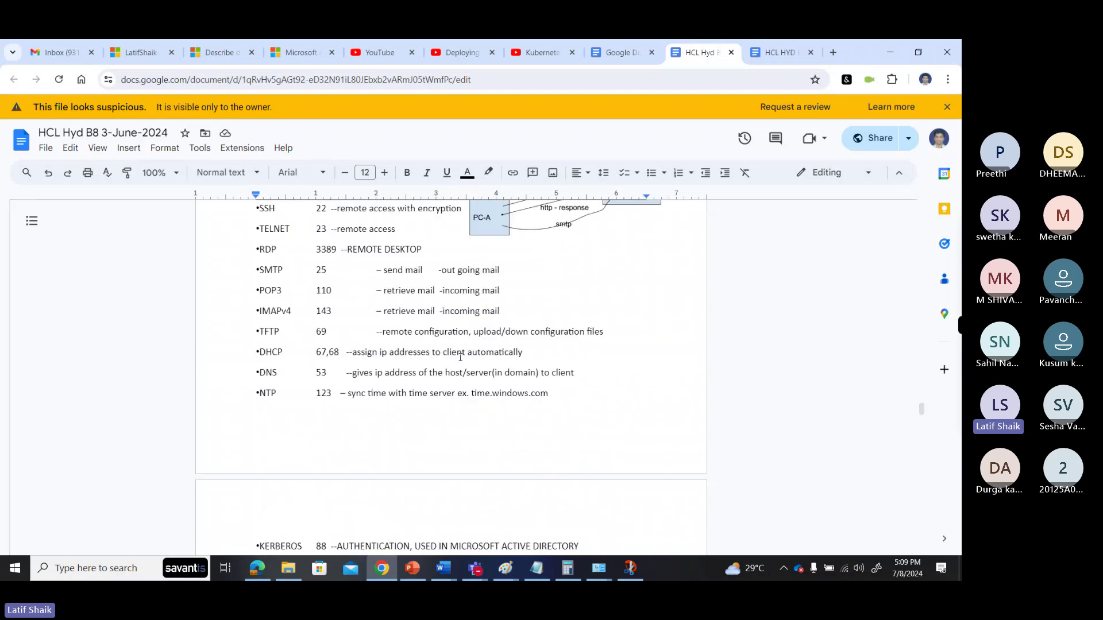
{"action": "scroll", "coordinate": [460, 357], "scroll_direction": "down", "scroll_amount": 20}
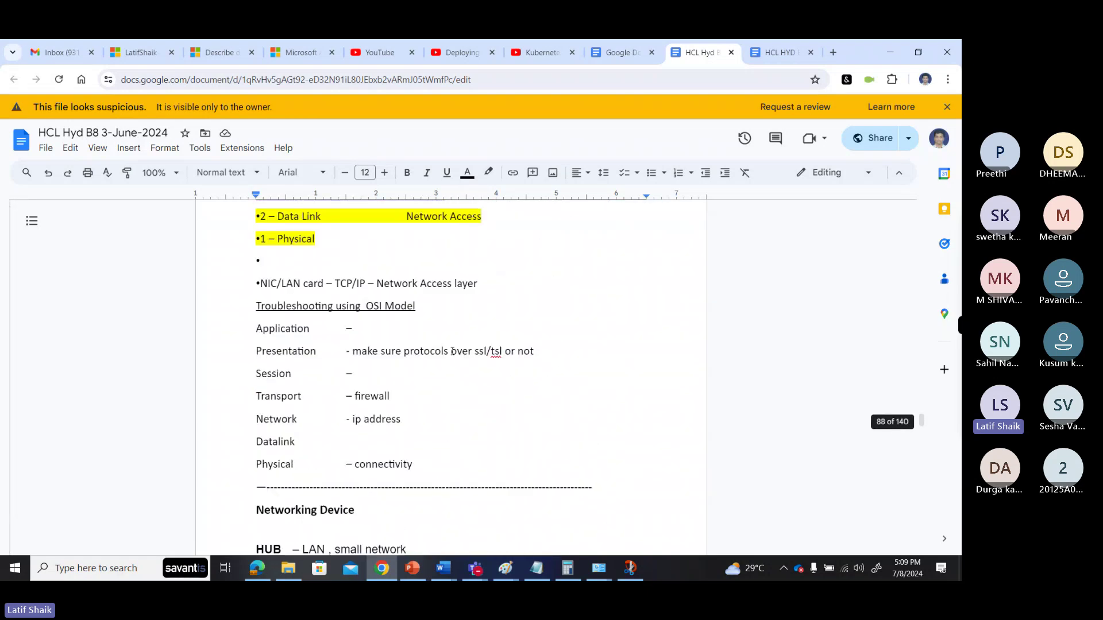
{"action": "scroll", "coordinate": [452, 351], "scroll_direction": "down", "scroll_amount": 20}
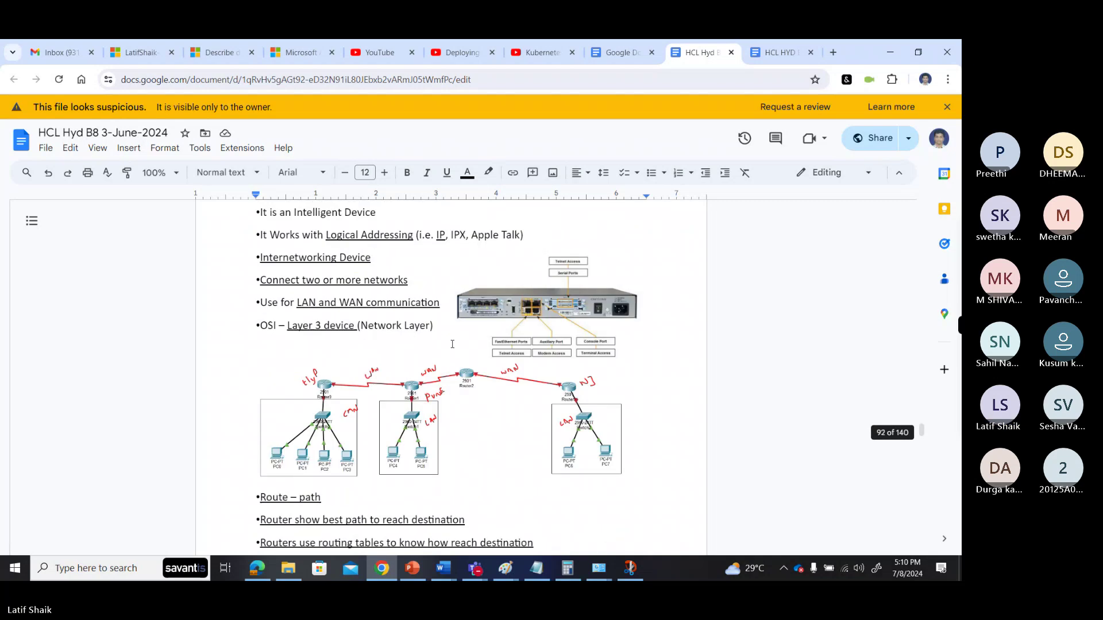
{"action": "scroll", "coordinate": [454, 342], "scroll_direction": "down", "scroll_amount": 7}
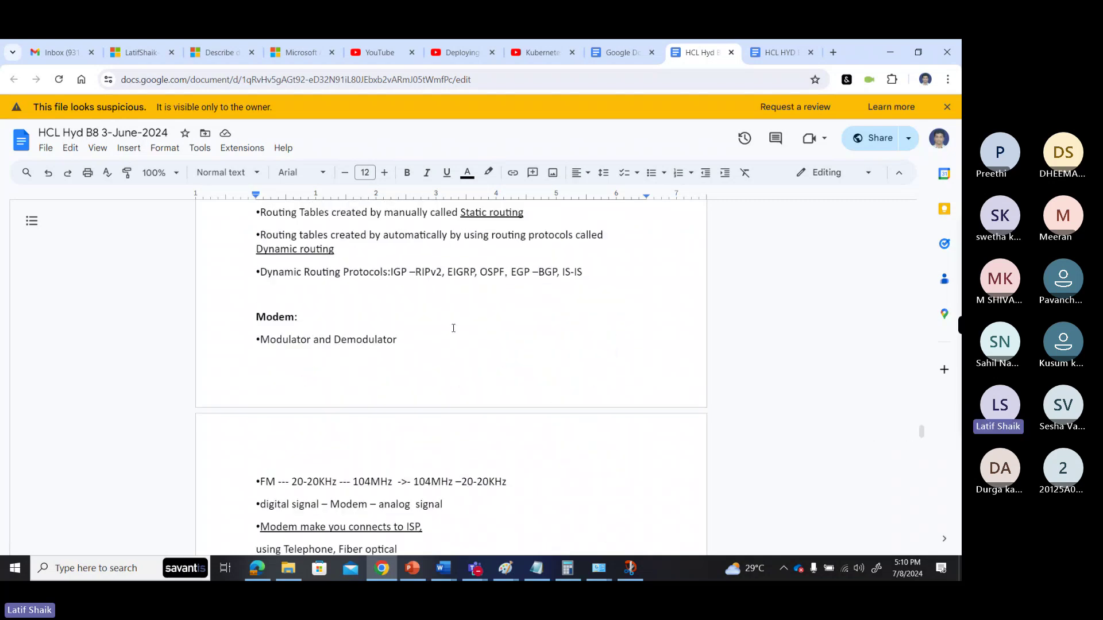
{"action": "scroll", "coordinate": [453, 328], "scroll_direction": "down", "scroll_amount": 15}
{"action": "scroll", "coordinate": [452, 322], "scroll_direction": "up", "scroll_amount": 10}
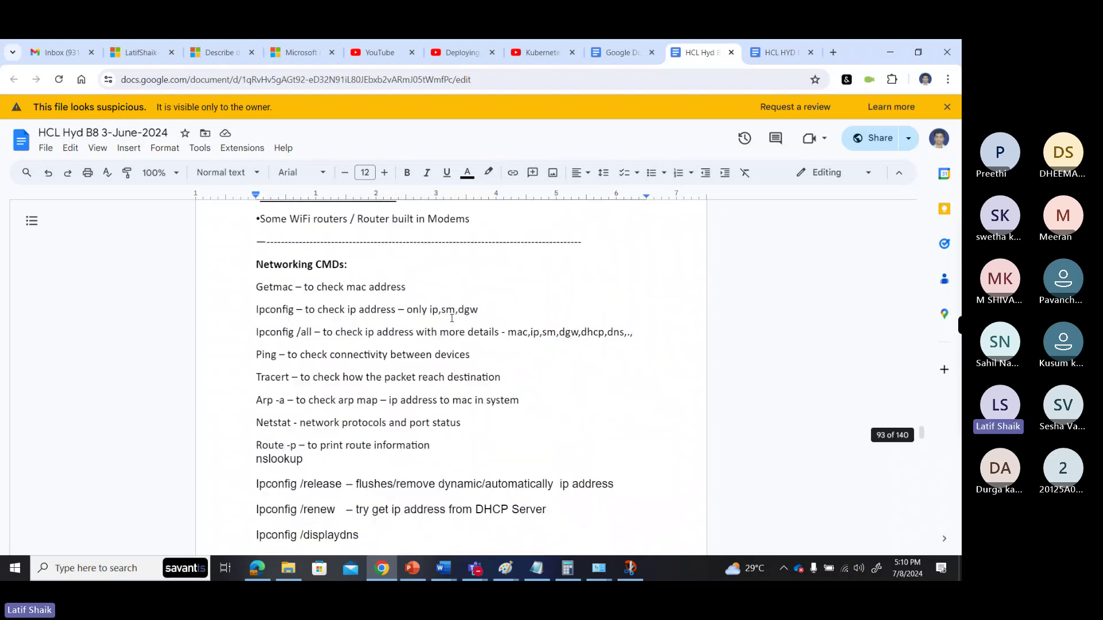
{"action": "scroll", "coordinate": [452, 318], "scroll_direction": "down", "scroll_amount": 15}
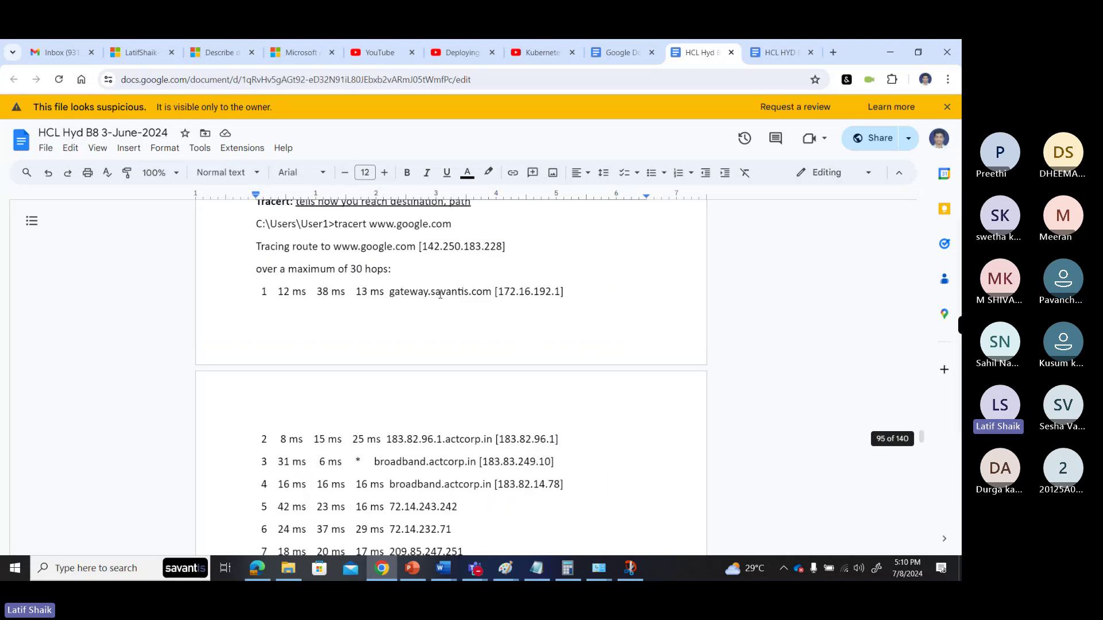
{"action": "scroll", "coordinate": [438, 294], "scroll_direction": "down", "scroll_amount": 10}
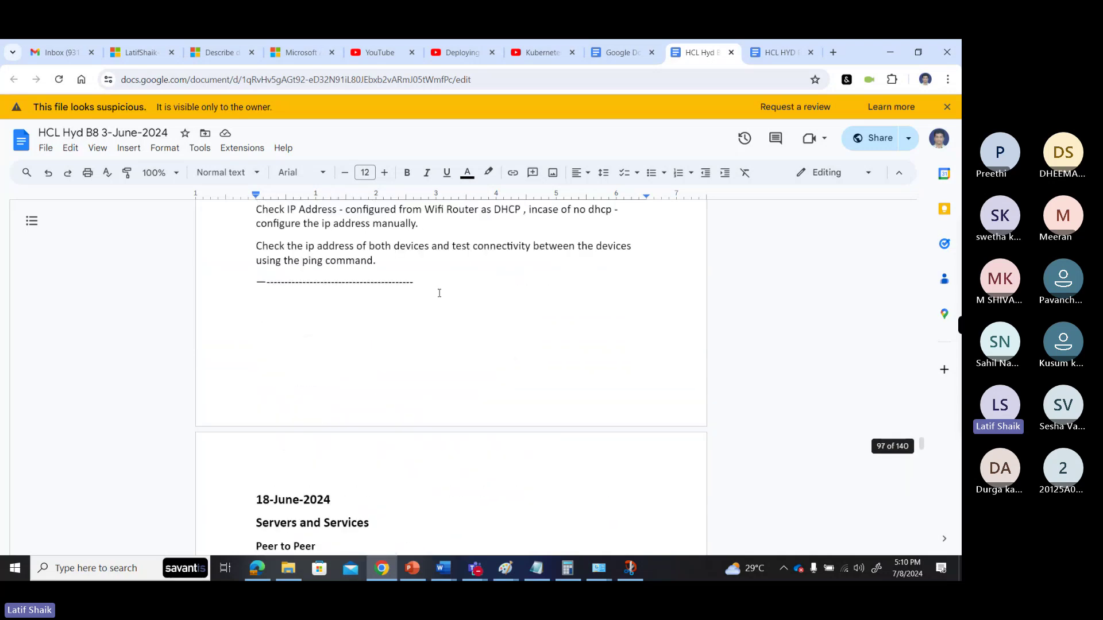
{"action": "scroll", "coordinate": [437, 289], "scroll_direction": "up", "scroll_amount": 5}
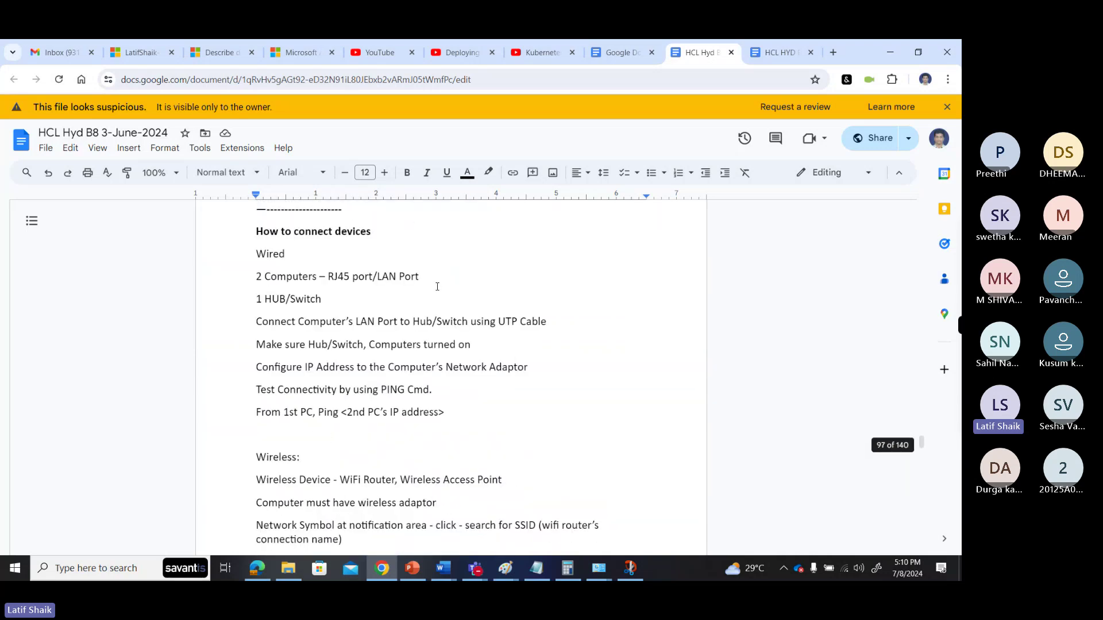